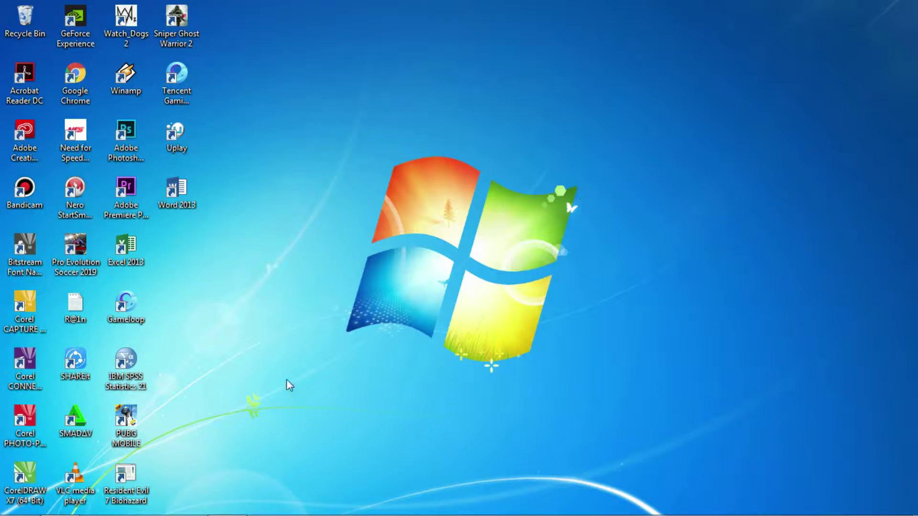
# Switch to the DATA PENELITIAN OJI workbook in Excel and examine the treatment codes and ULANGAN columns of the BK KERING table.
pyautogui.click(227, 507)
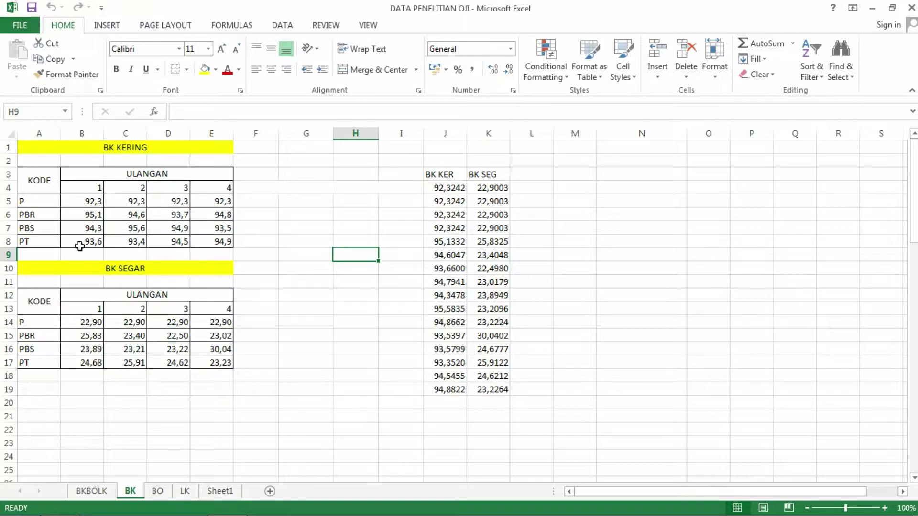
pyautogui.click(42, 203)
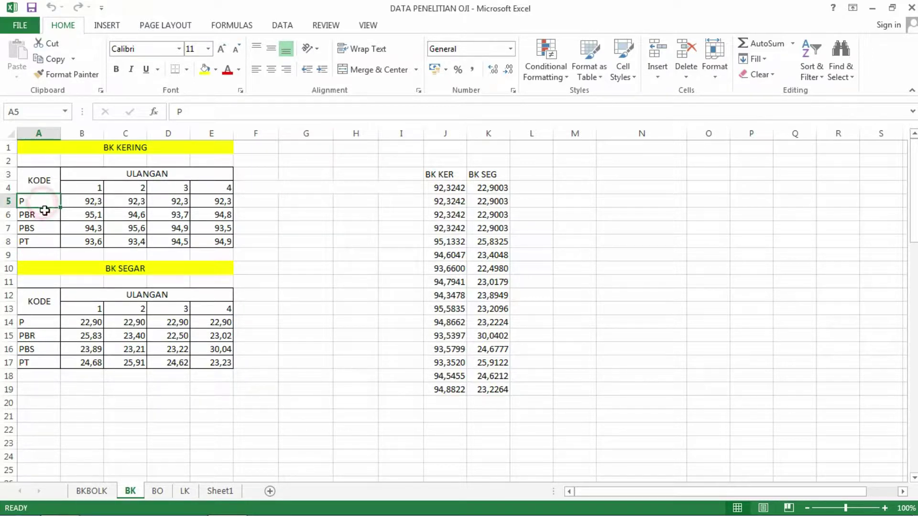
pyautogui.click(44, 214)
pyautogui.click(47, 240)
pyautogui.click(45, 228)
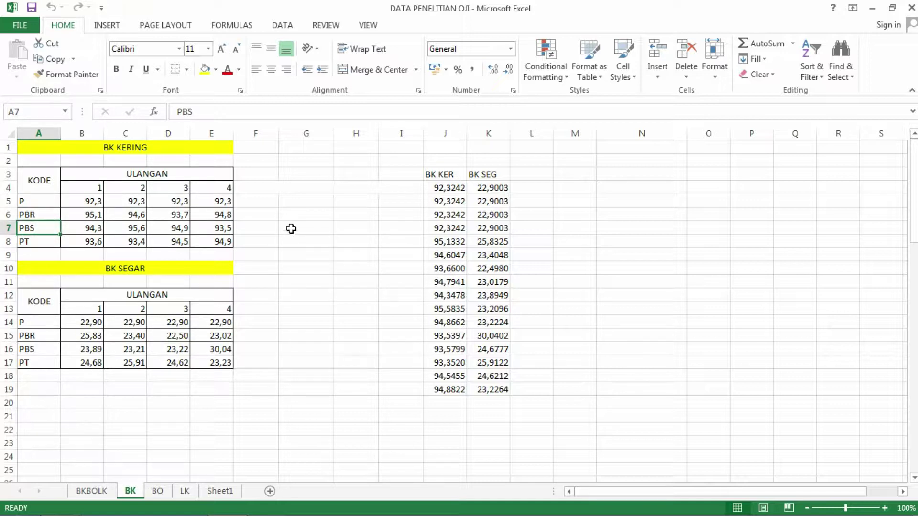
pyautogui.moveTo(92, 188); pyautogui.dragTo(220, 191)
pyautogui.click(313, 241)
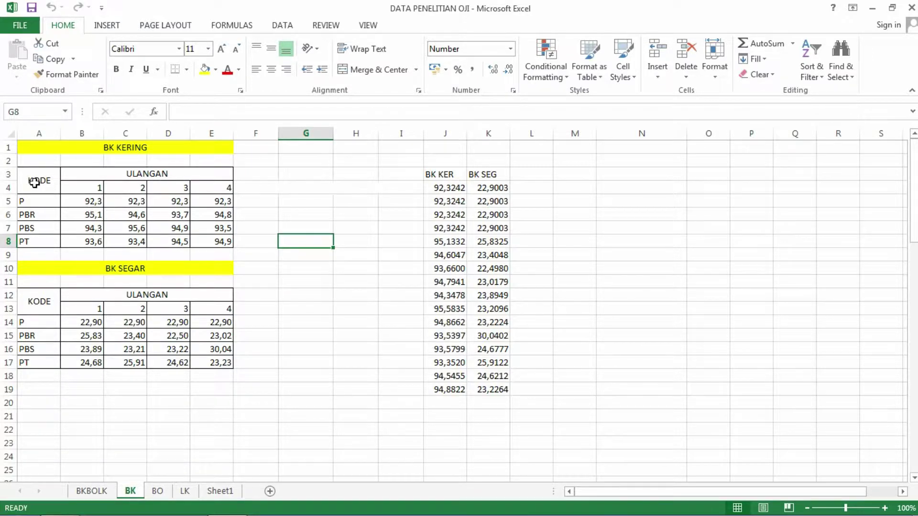
pyautogui.moveTo(35, 181); pyautogui.dragTo(221, 239)
pyautogui.click(297, 228)
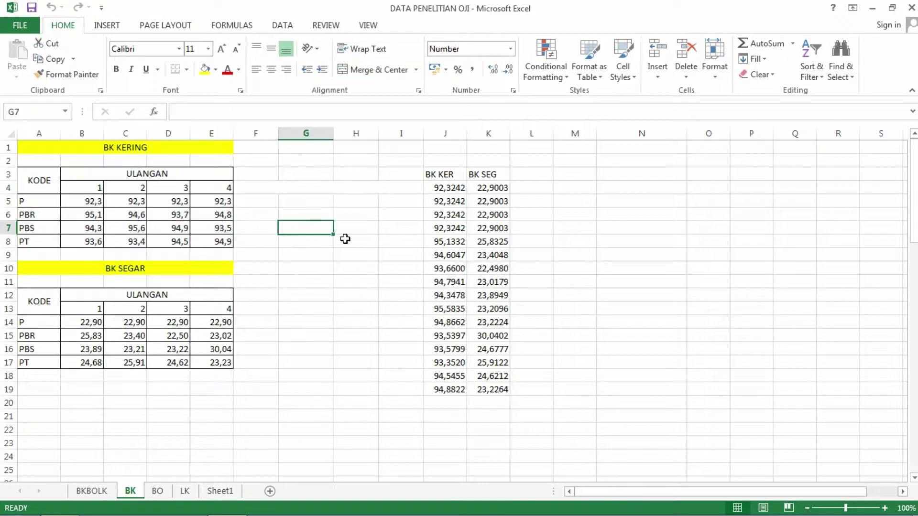
pyautogui.click(39, 179)
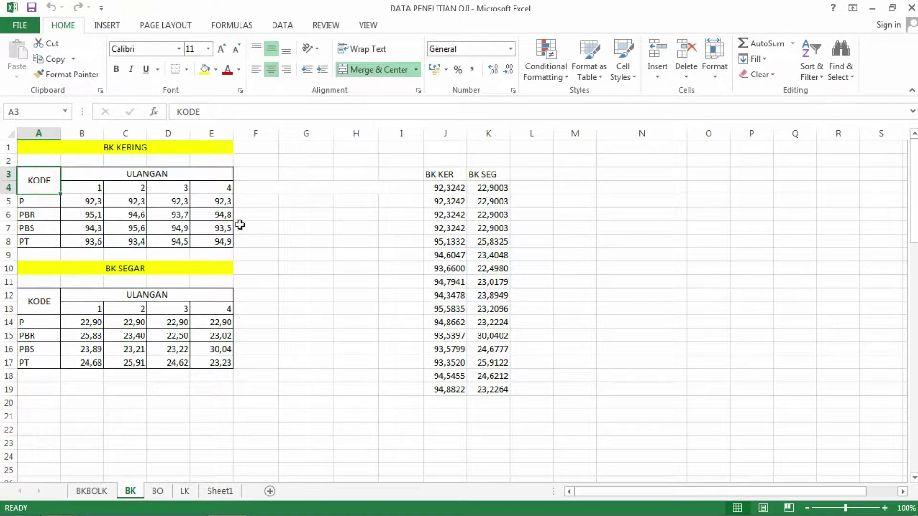
pyautogui.click(264, 223)
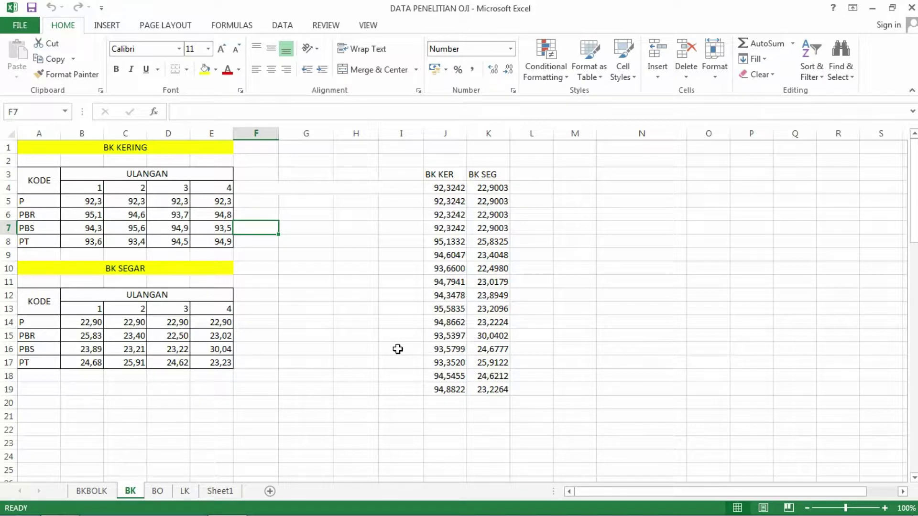
# Return to the workbook from the desktop and examine the single-column BK KER values in J4:J19.
pyautogui.press('super+d')
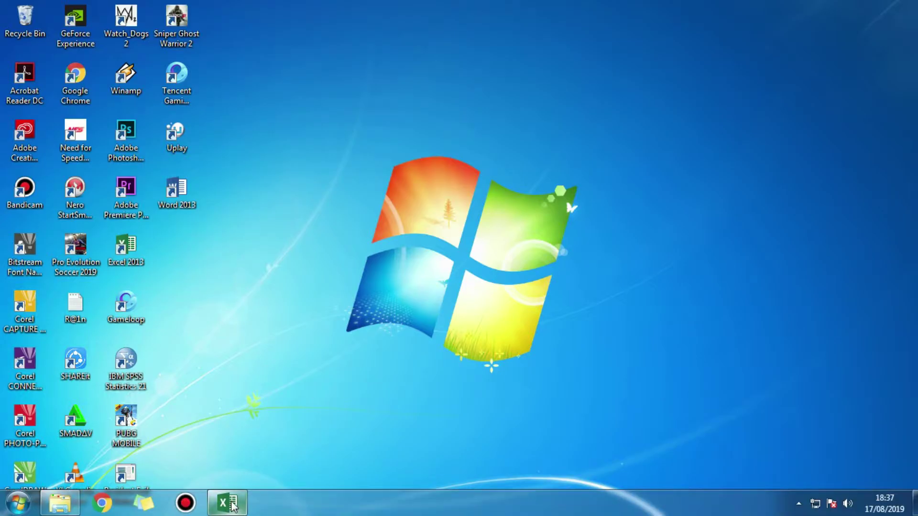
pyautogui.click(230, 504)
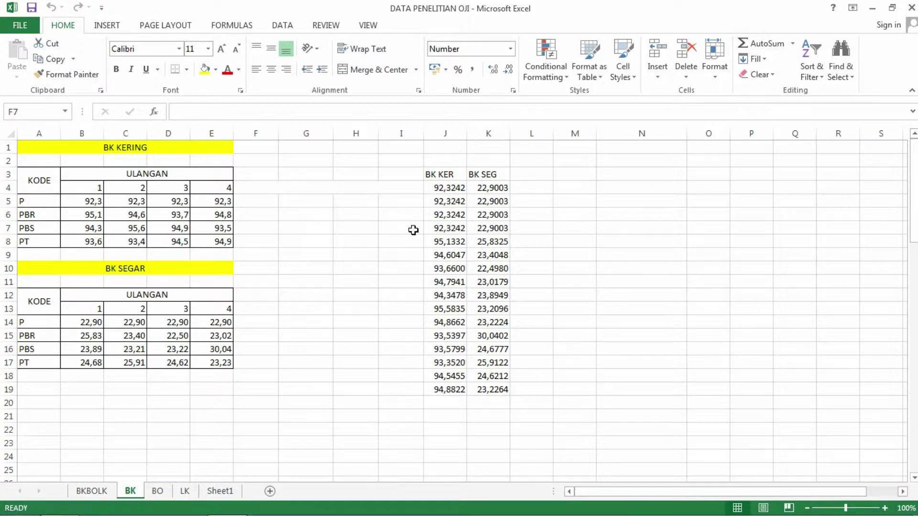
pyautogui.moveTo(451, 190); pyautogui.dragTo(444, 389)
pyautogui.click(300, 202)
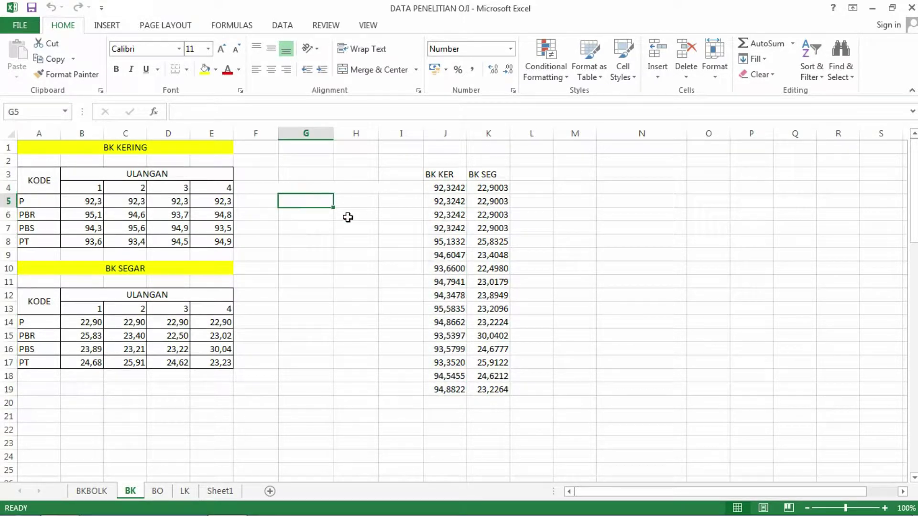
# Copy the P row values B5:E5 of the BK KERING table and paste them transposed starting at I5.
pyautogui.moveTo(81, 201); pyautogui.dragTo(206, 201)
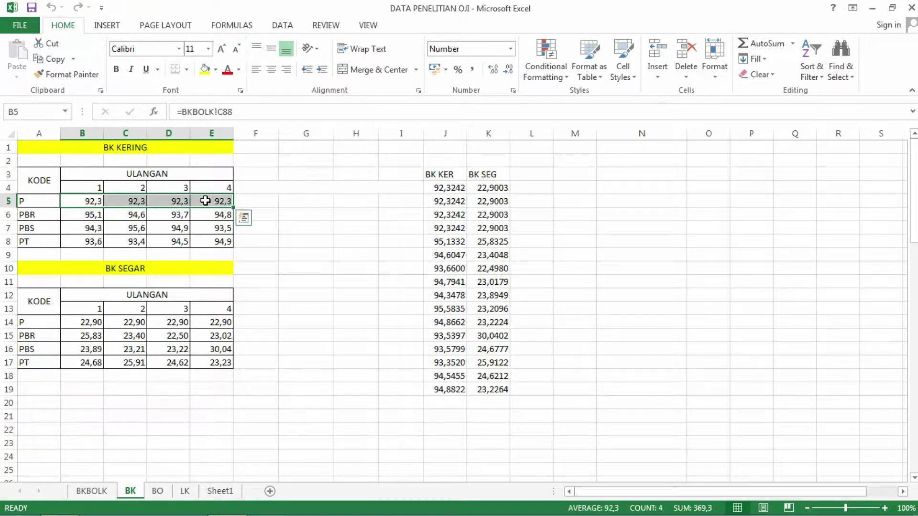
pyautogui.rightClick(206, 201)
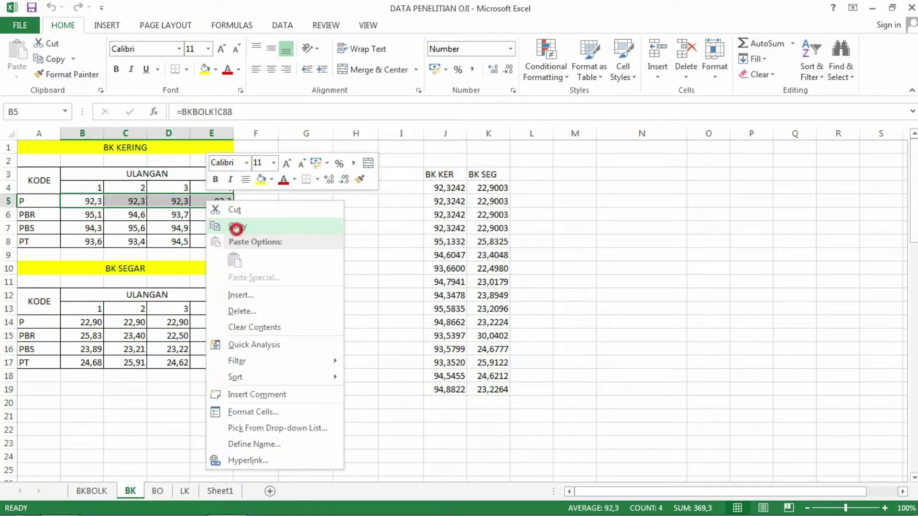
pyautogui.click(232, 226)
pyautogui.click(399, 188)
pyautogui.click(17, 72)
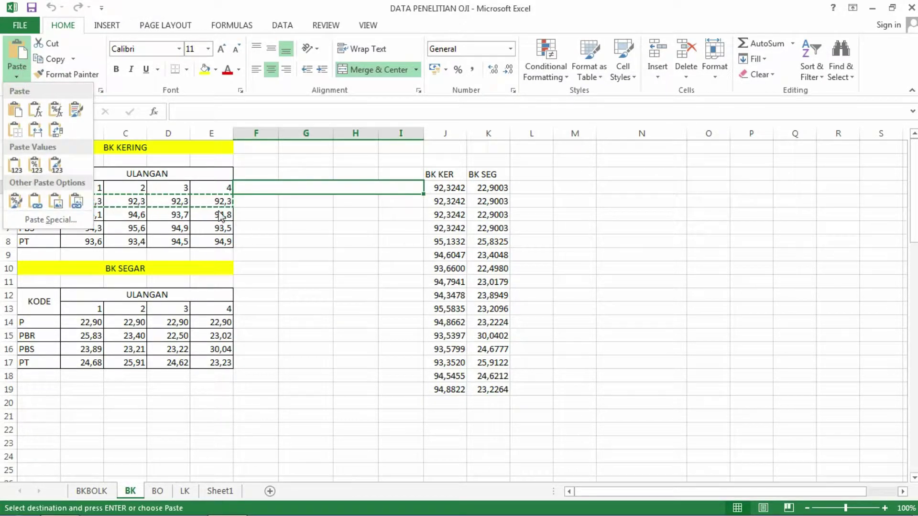
pyautogui.press('Escape')
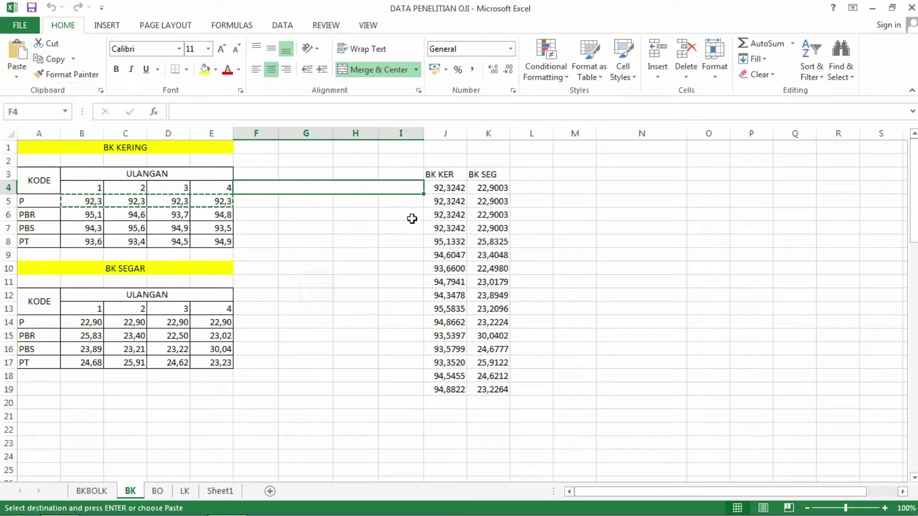
pyautogui.click(409, 201)
pyautogui.click(16, 75)
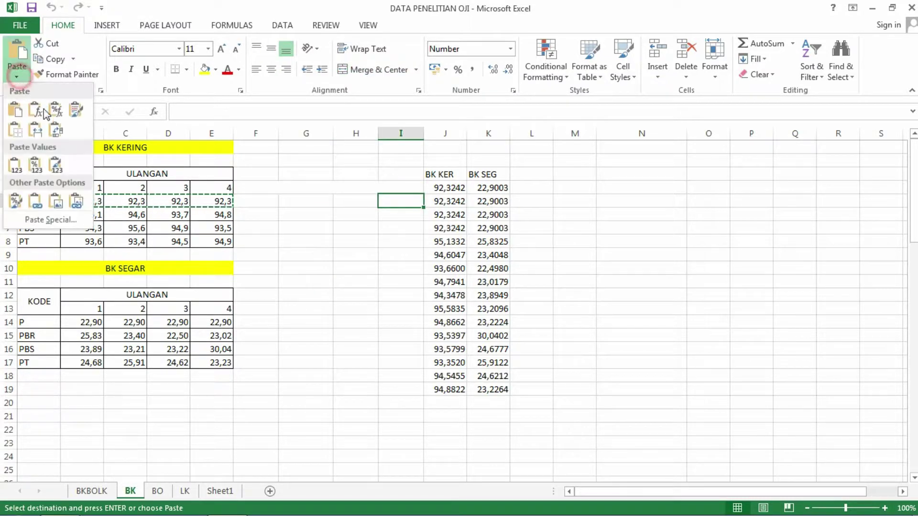
pyautogui.click(57, 133)
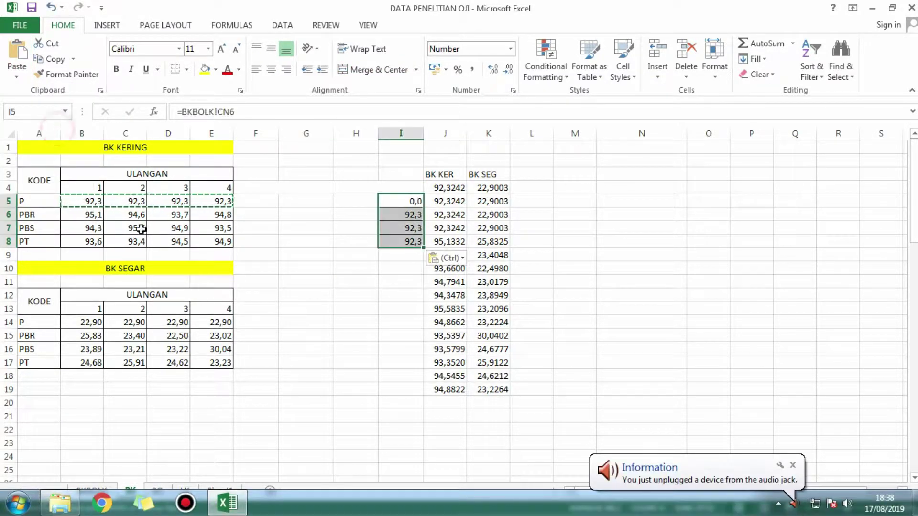
# Set cell I5 to 92,3.
pyautogui.click(396, 201)
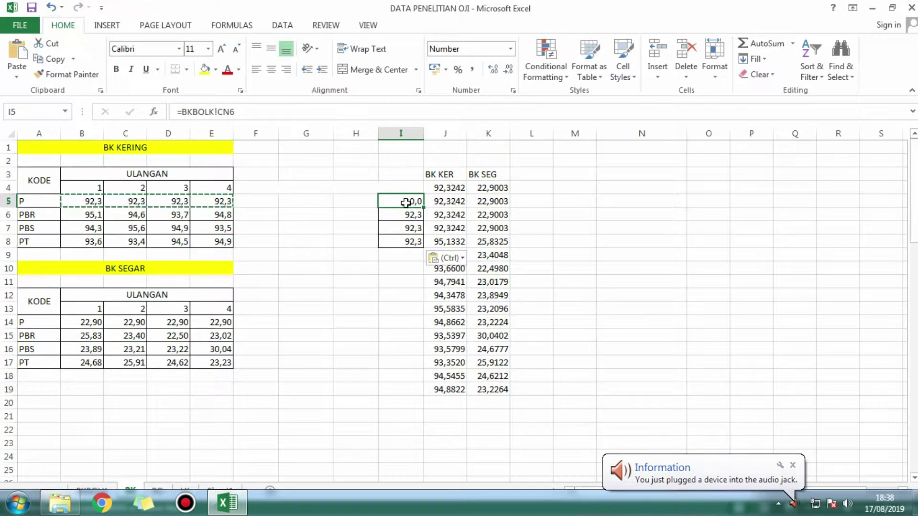
pyautogui.write('92,3')
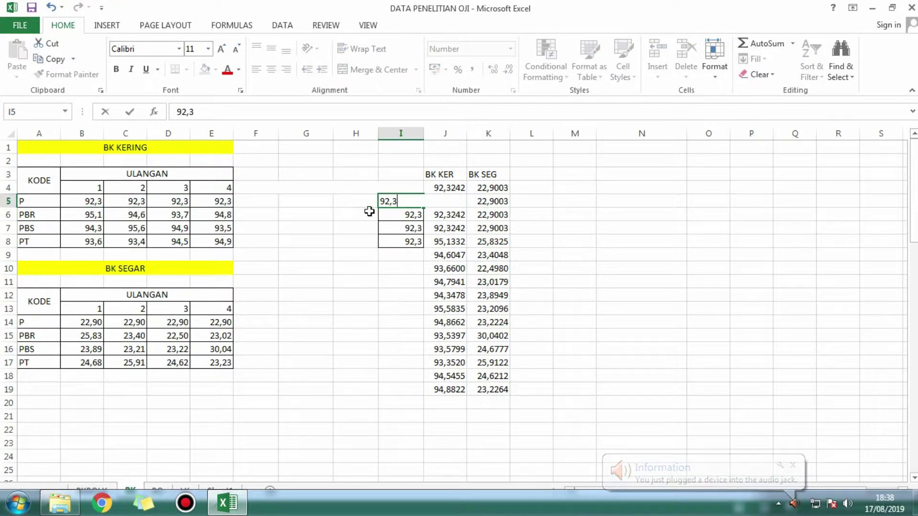
pyautogui.click(369, 215)
# Copy the PBR row values B6:E6 of the BK KERING table and paste them transposed starting at I9.
pyautogui.moveTo(86, 215); pyautogui.dragTo(200, 215)
pyautogui.rightClick(200, 215)
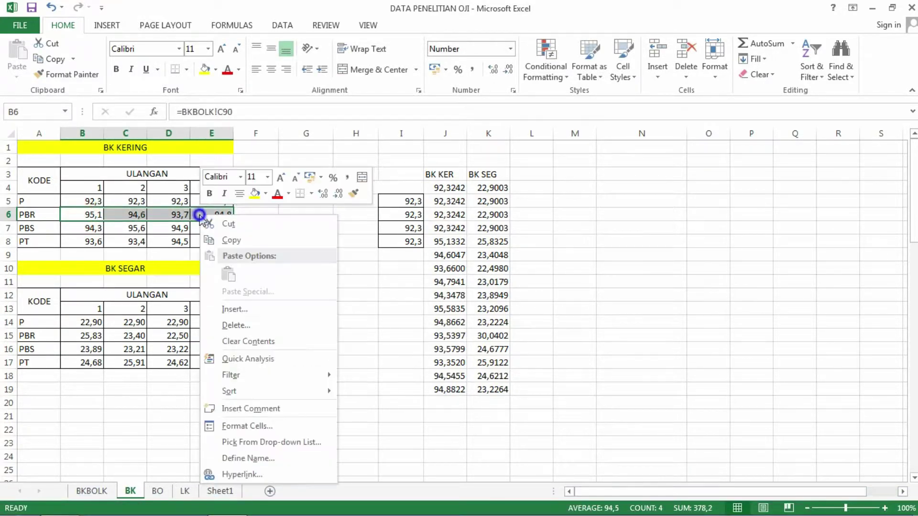
pyautogui.click(230, 240)
pyautogui.click(393, 254)
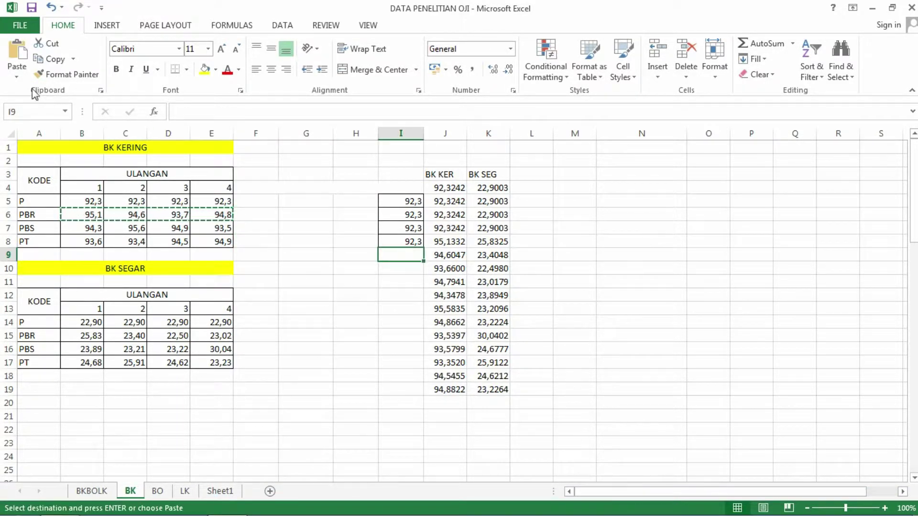
pyautogui.click(17, 75)
pyautogui.click(57, 134)
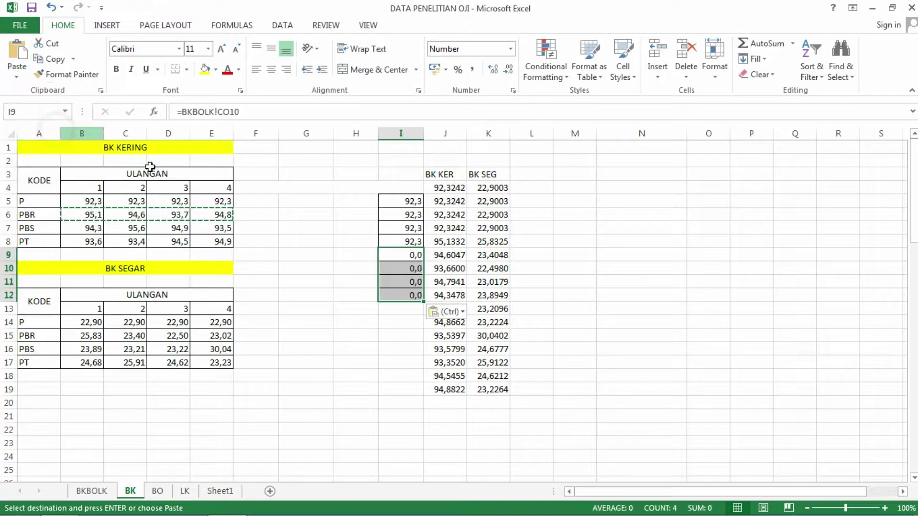
# Delete the transposed cells I5:I12, shifting the neighbouring cells left.
pyautogui.moveTo(403, 200); pyautogui.dragTo(407, 294)
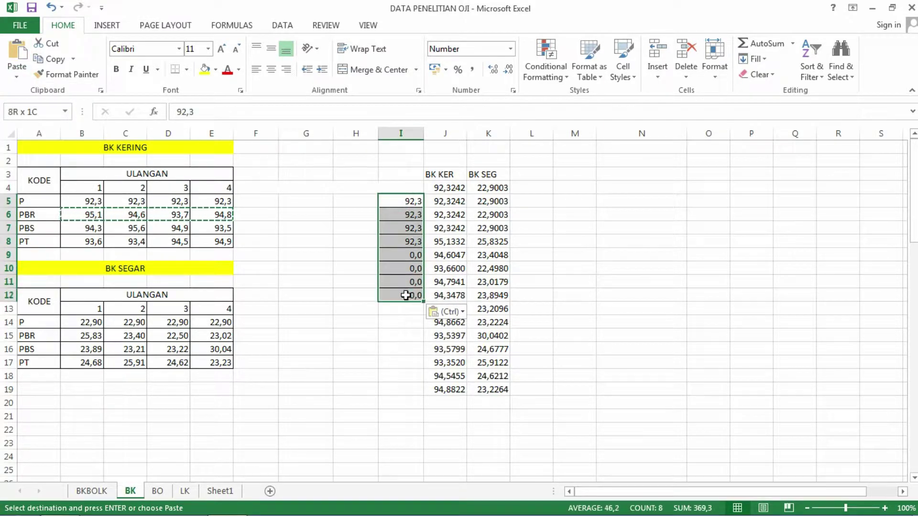
pyautogui.rightClick(407, 294)
pyautogui.click(448, 138)
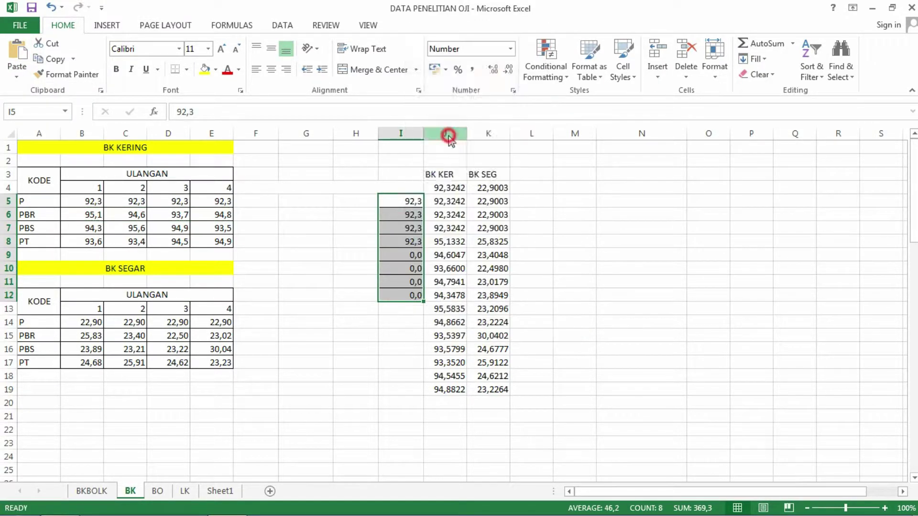
pyautogui.click(428, 170)
pyautogui.click(574, 267)
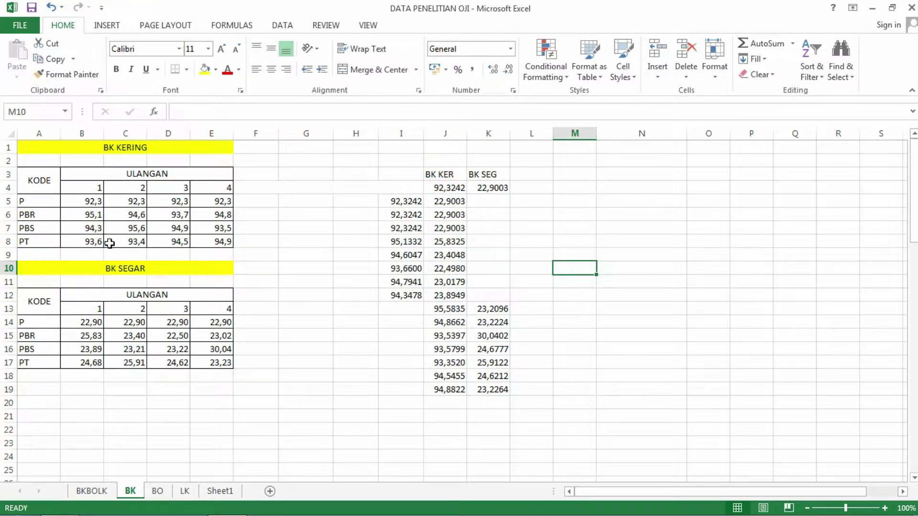
# Copy the PBS row values B7:E7 of the BK KERING table and paste them transposed starting at I13.
pyautogui.moveTo(86, 228); pyautogui.dragTo(220, 229)
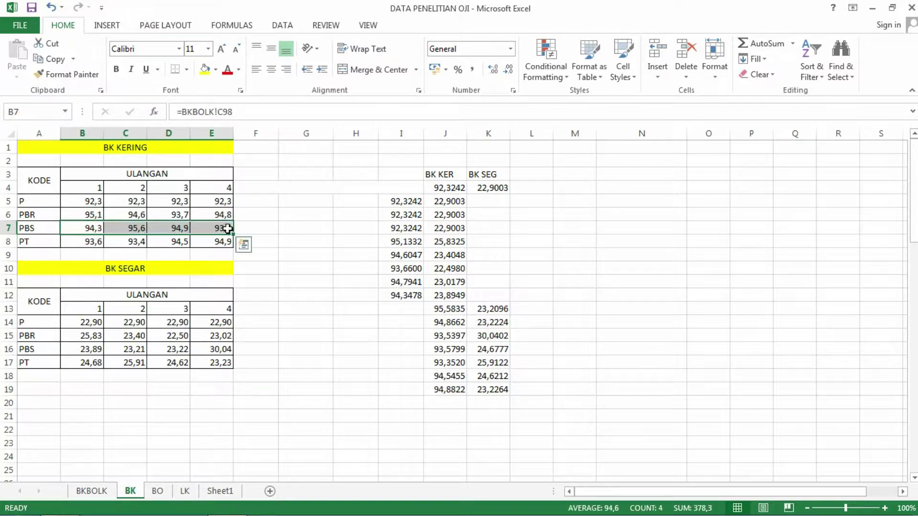
pyautogui.rightClick(220, 229)
pyautogui.click(249, 256)
pyautogui.click(402, 308)
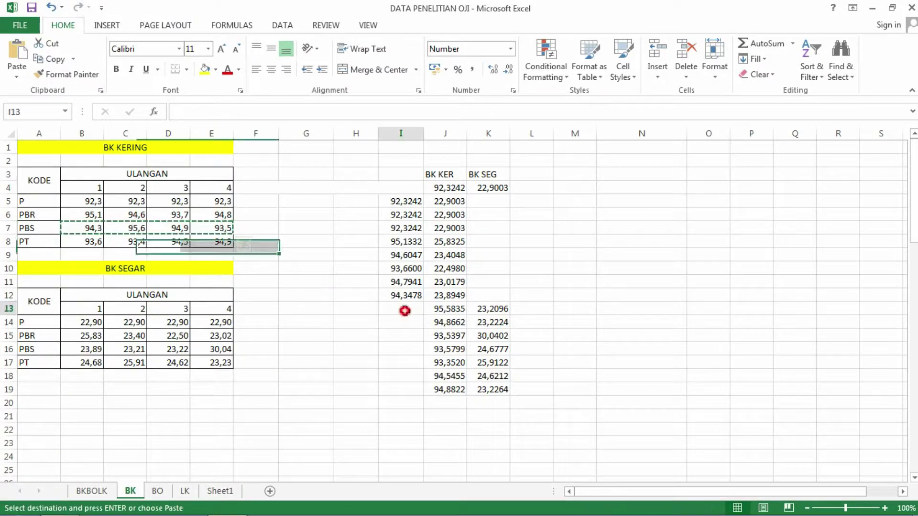
pyautogui.click(17, 75)
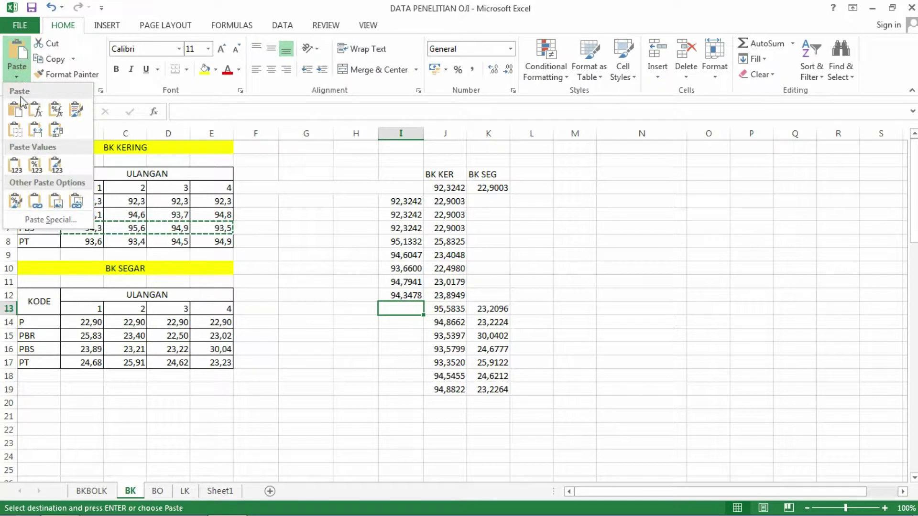
pyautogui.click(59, 130)
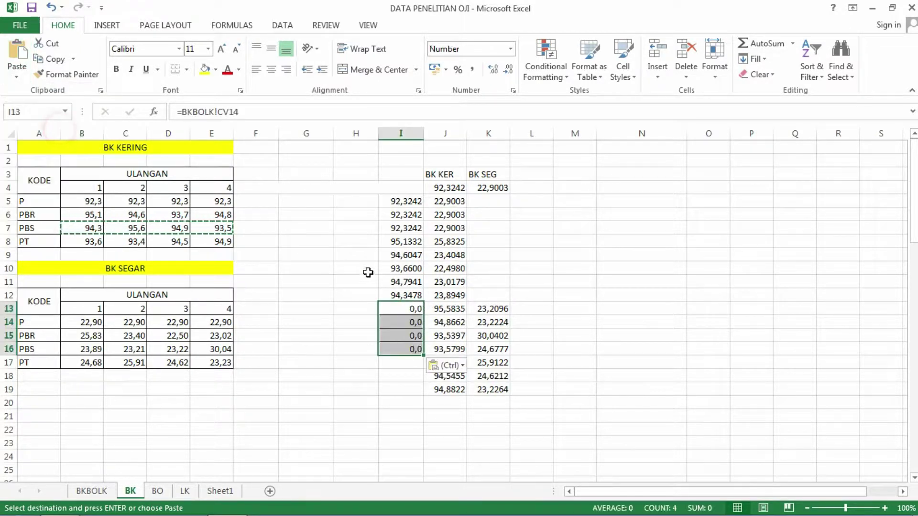
# Delete the transposed cells I13:I16, shifting the neighbouring cells left.
pyautogui.rightClick(404, 313)
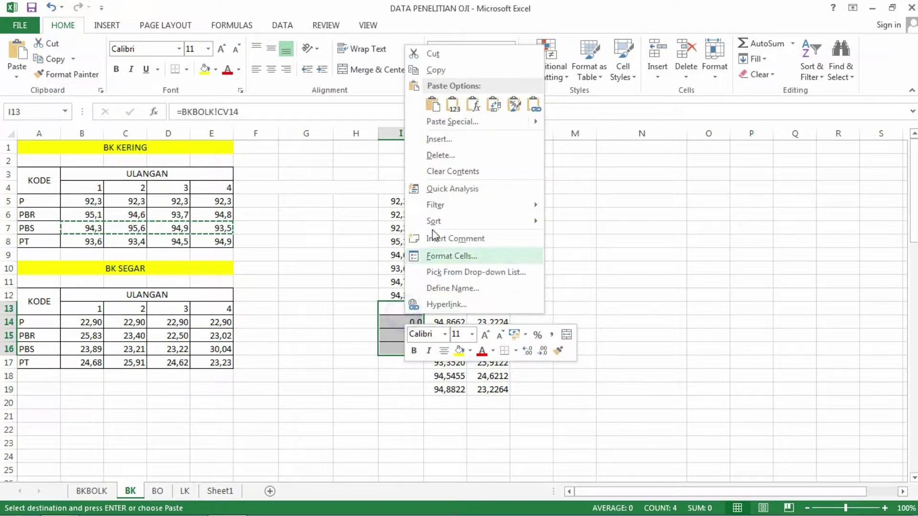
pyautogui.click(441, 153)
pyautogui.click(418, 189)
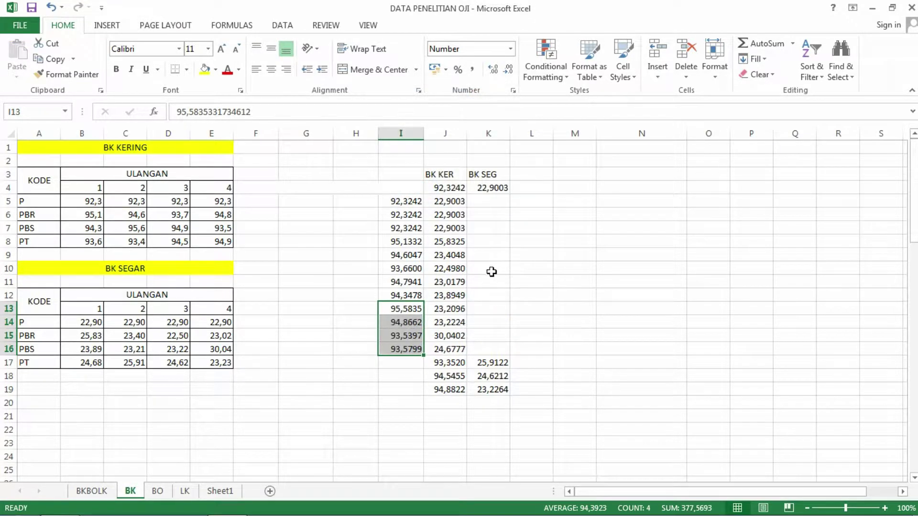
# Copy the PT row values B8:E8 of the BK KERING table and paste them transposed starting at I17.
pyautogui.click(410, 361)
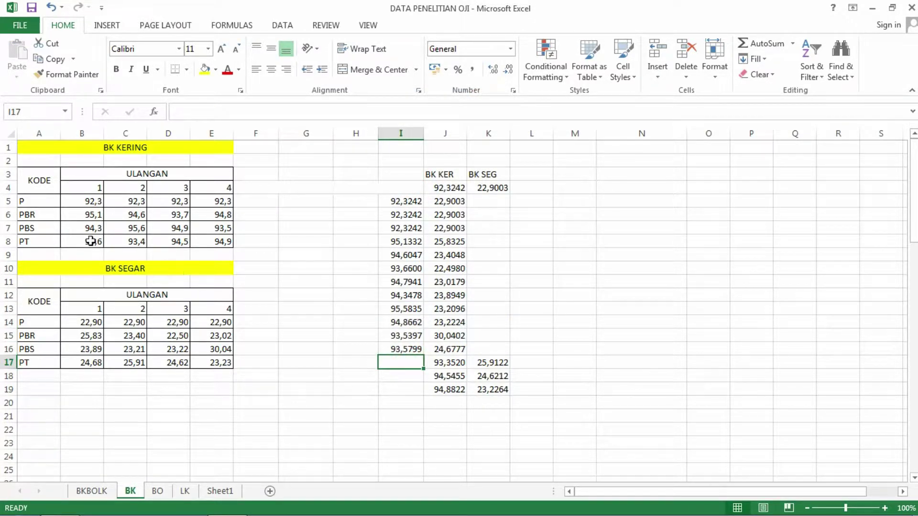
pyautogui.moveTo(91, 241); pyautogui.dragTo(215, 241)
pyautogui.rightClick(215, 241)
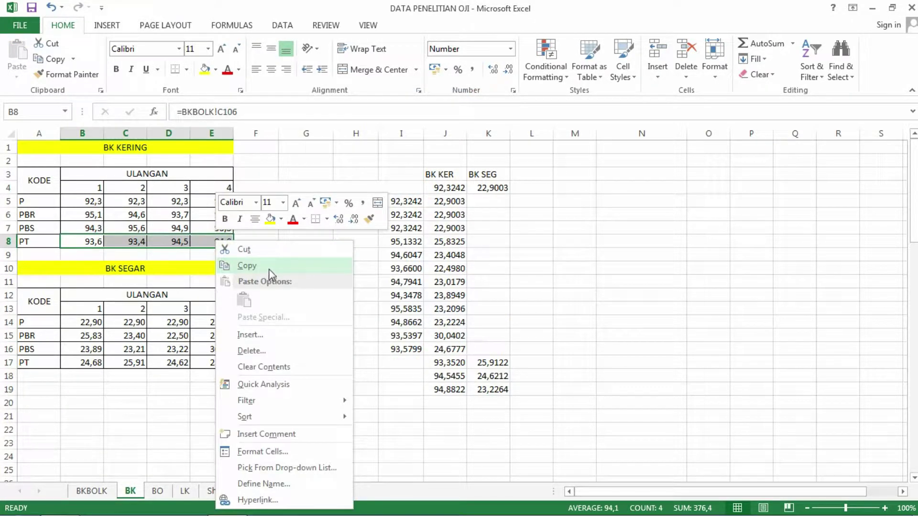
pyautogui.click(270, 266)
pyautogui.click(411, 363)
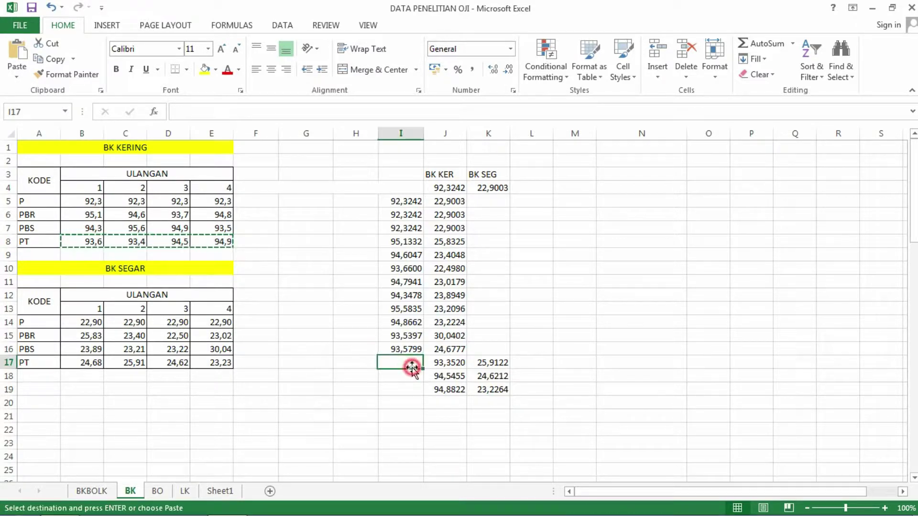
pyautogui.click(17, 78)
pyautogui.click(56, 131)
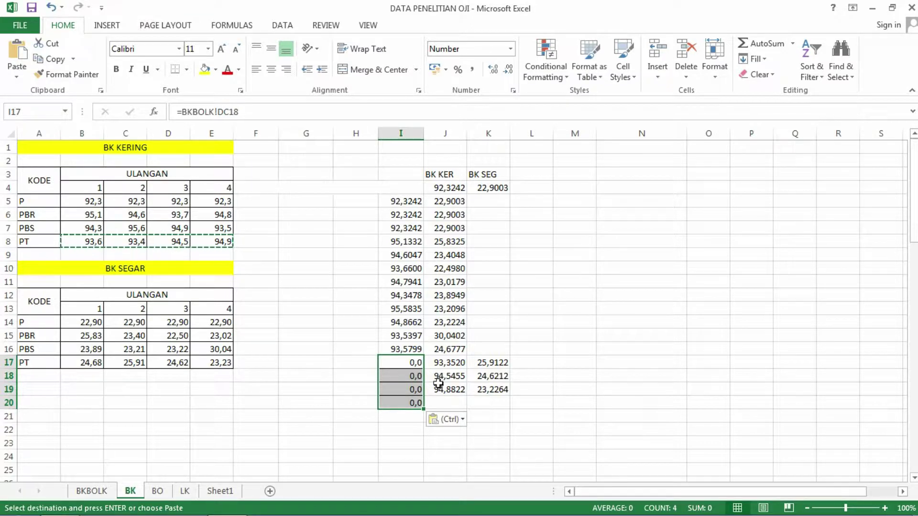
# Delete the transposed cells I17:I20, shifting the neighbouring cells left.
pyautogui.rightClick(401, 371)
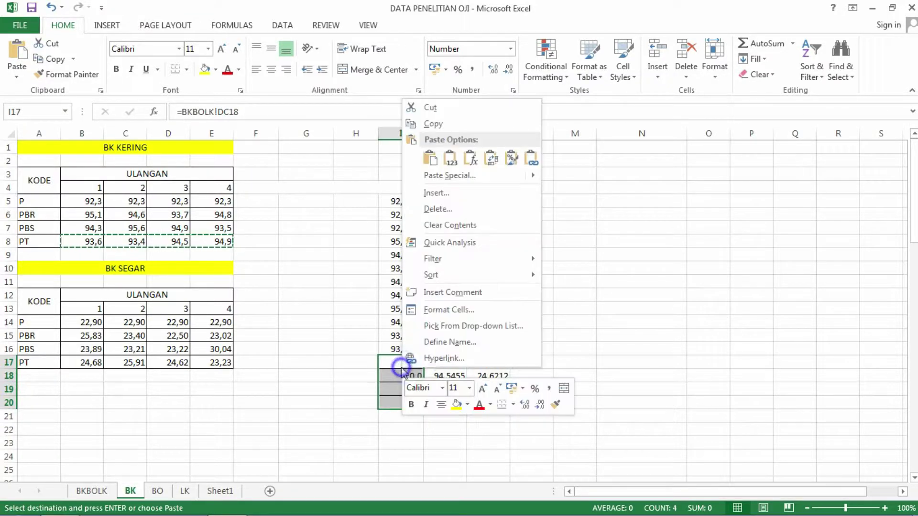
pyautogui.click(435, 211)
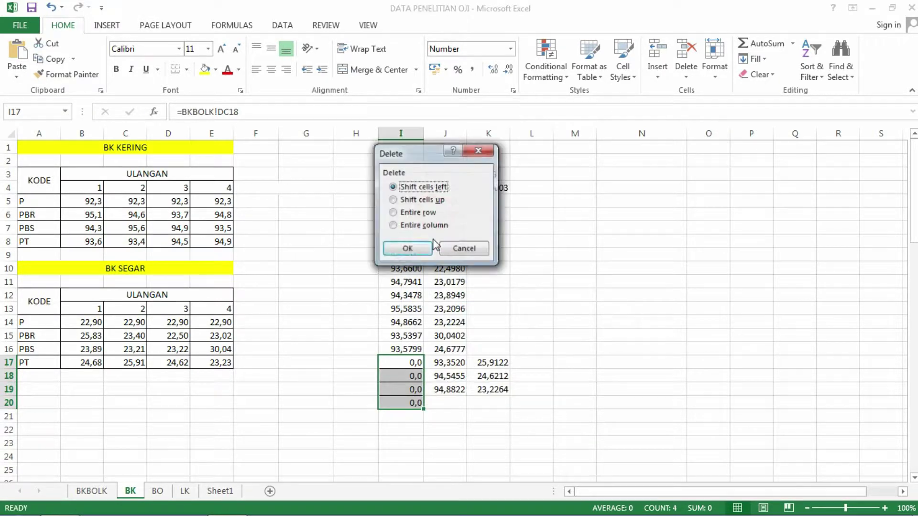
pyautogui.click(409, 249)
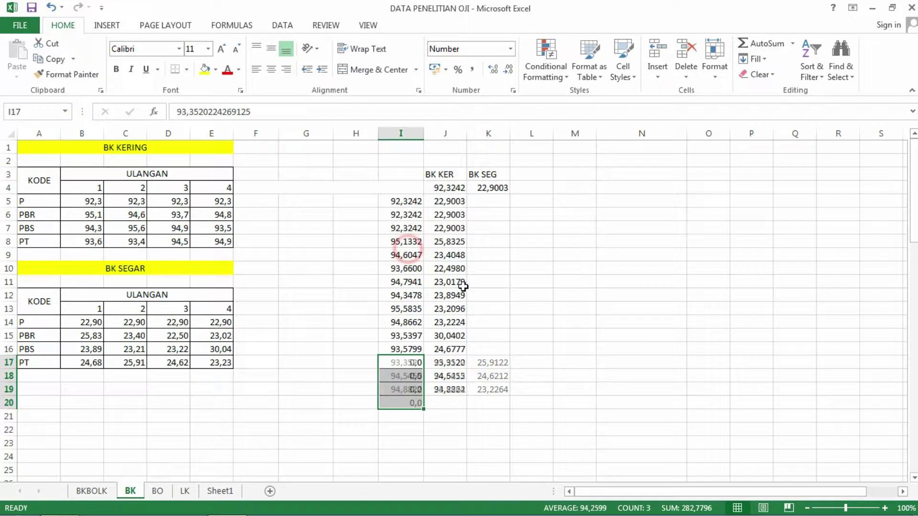
pyautogui.click(554, 312)
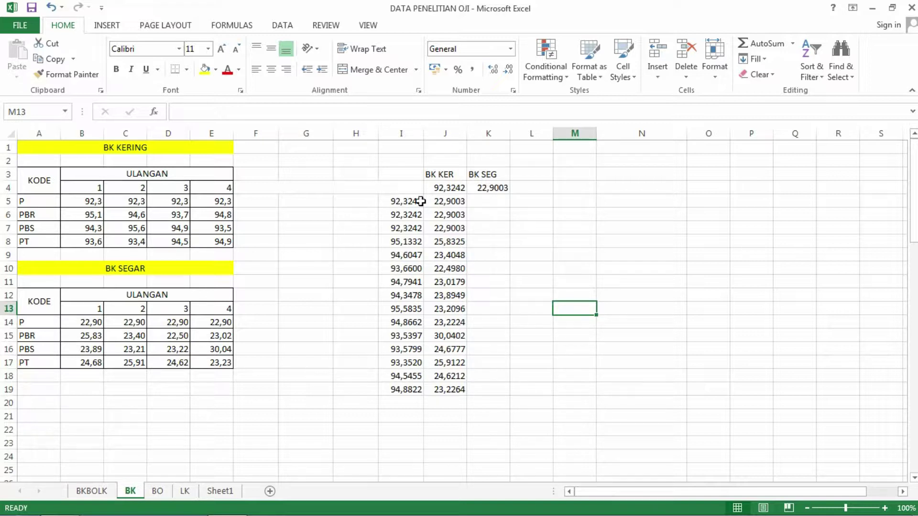
# Try deleting the cells I5:I19 with the neighbouring cells shifted left, and undo that deletion.
pyautogui.moveTo(420, 201); pyautogui.dragTo(409, 389)
pyautogui.rightClick(409, 389)
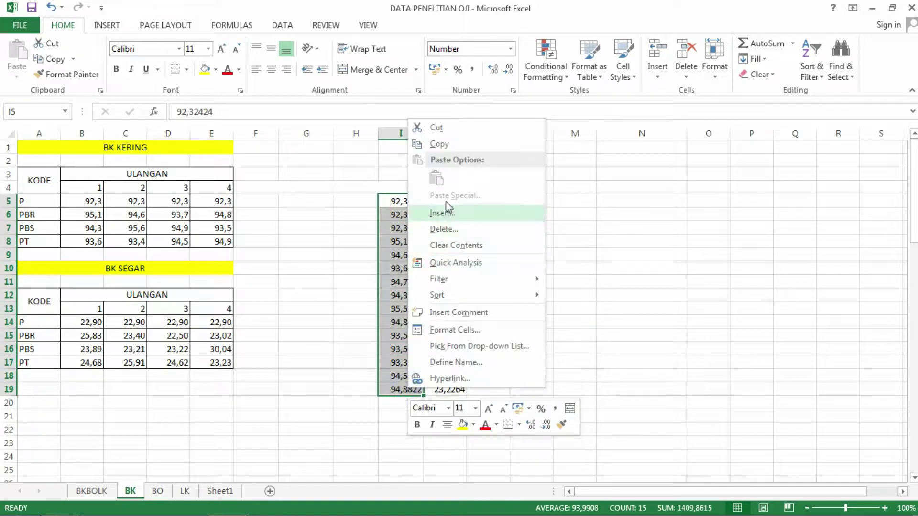
pyautogui.click(444, 229)
pyautogui.click(413, 261)
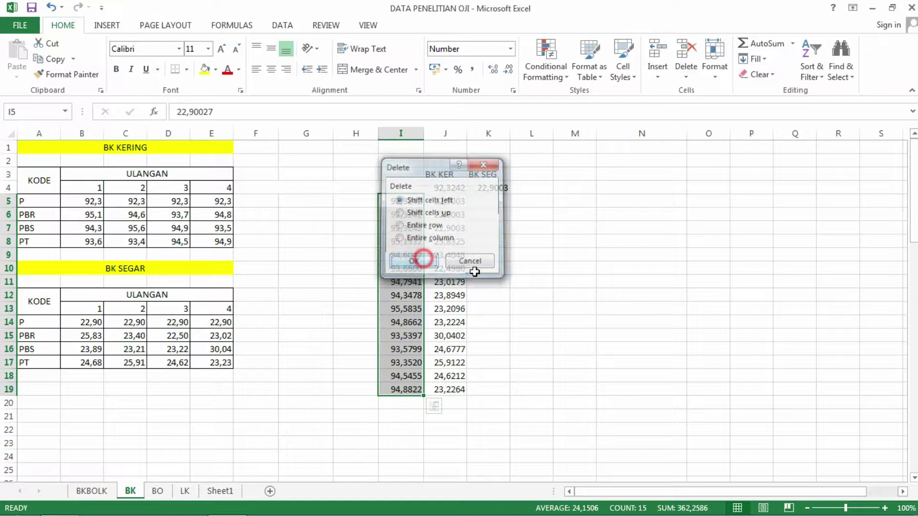
pyautogui.click(558, 294)
pyautogui.hotkey('ctrl', 'z')
pyautogui.click(553, 216)
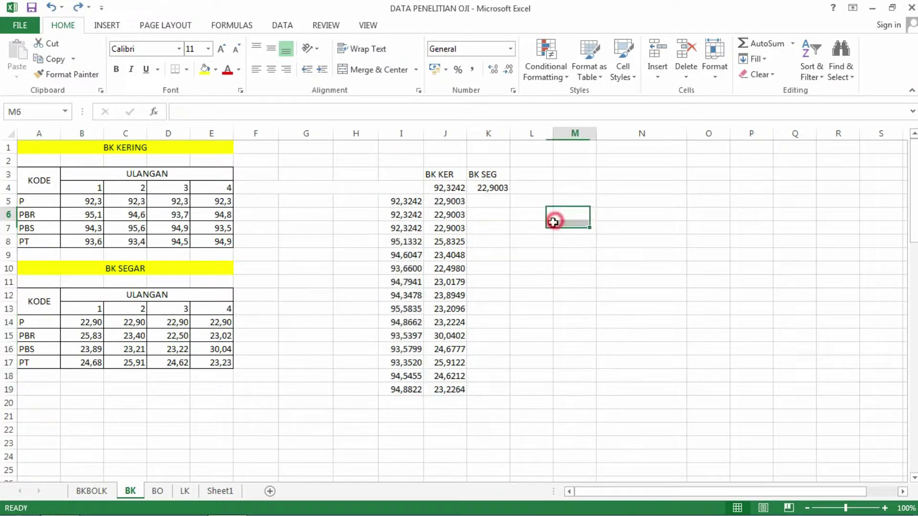
# Undo the earlier cell deletions and transposed pastes back to before the PBR row was pasted at I9.
pyautogui.hotkey('ctrl', 'z')
pyautogui.hotkey('ctrl', 'z')
pyautogui.hotkey('ctrl', 'z')
pyautogui.hotkey('ctrl', 'z')
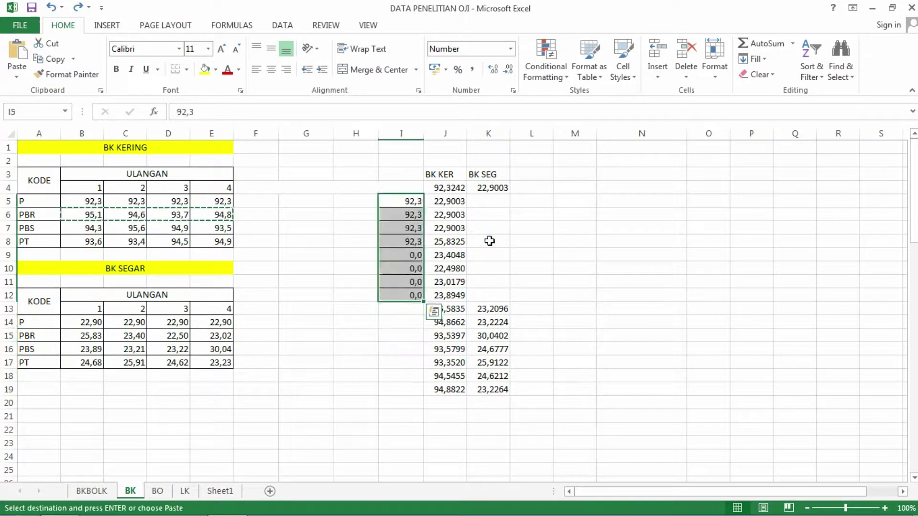
pyautogui.rightClick(575, 216)
pyautogui.click(549, 290)
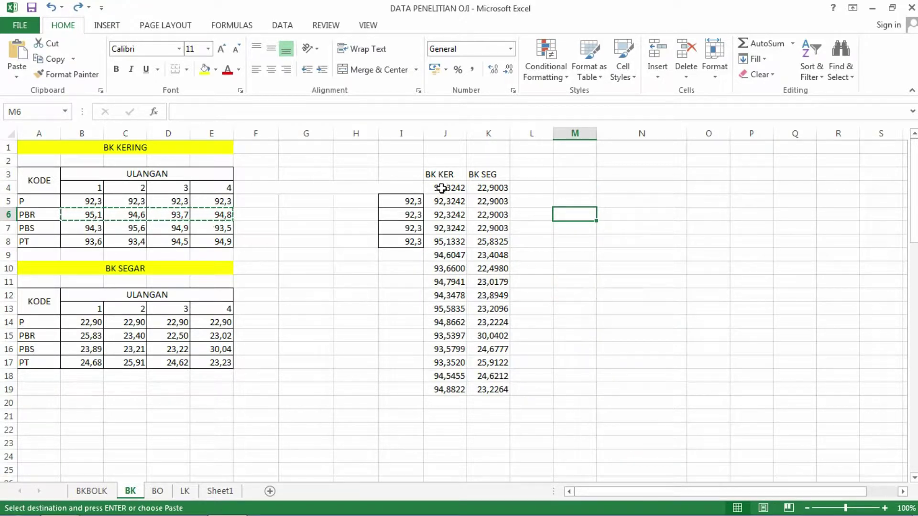
# Copy the BK KER values in J4:J19 and minimize the workbook to reach the desktop.
pyautogui.moveTo(436, 187); pyautogui.dragTo(452, 388)
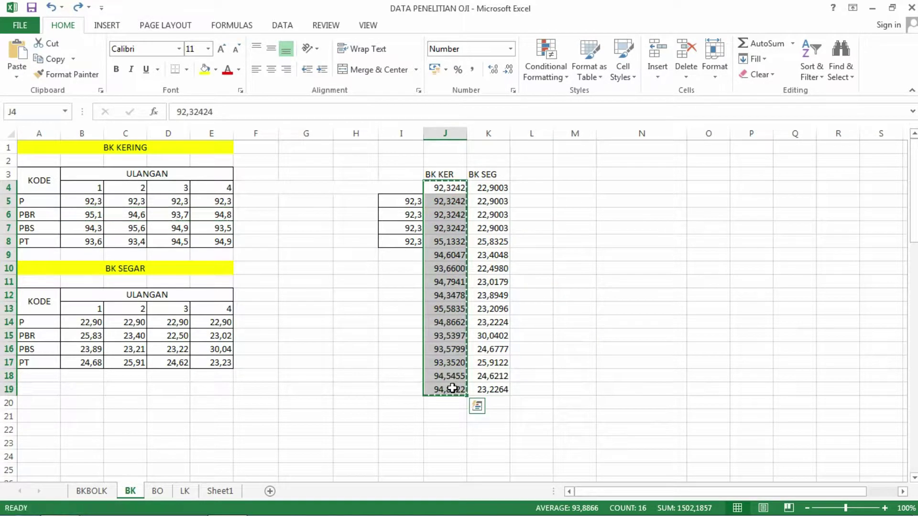
pyautogui.hotkey('ctrl', 'c')
pyautogui.click(227, 506)
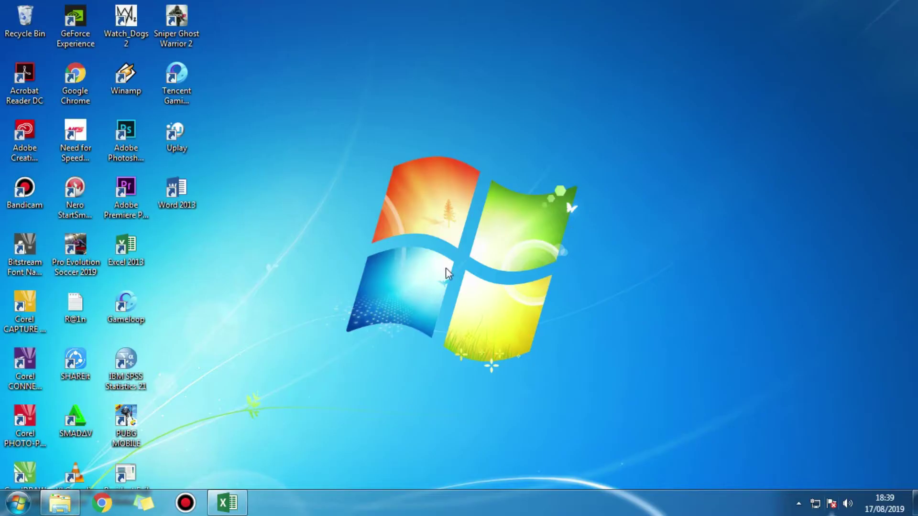
# Launch IBM SPSS Statistics 21 from the desktop and dismiss its startup dialog to get an empty dataset.
pyautogui.rightClick(338, 178)
pyautogui.click(379, 217)
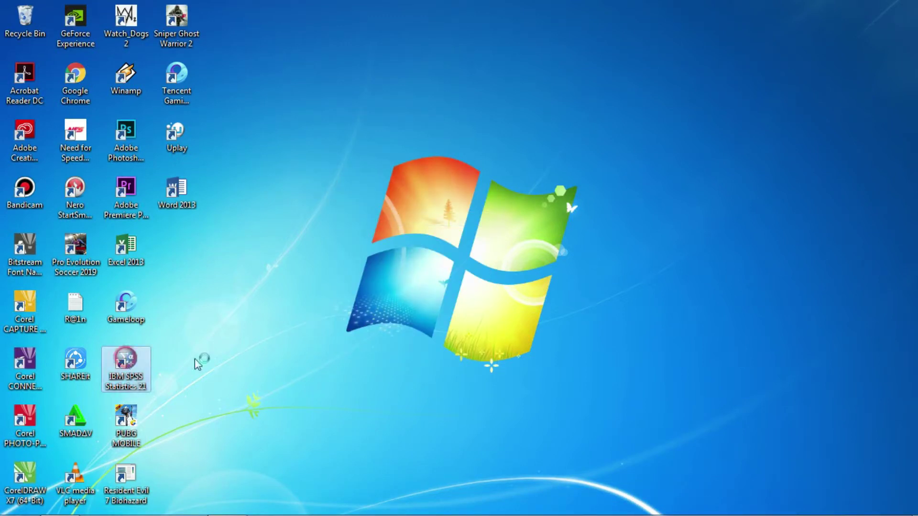
pyautogui.click(359, 274)
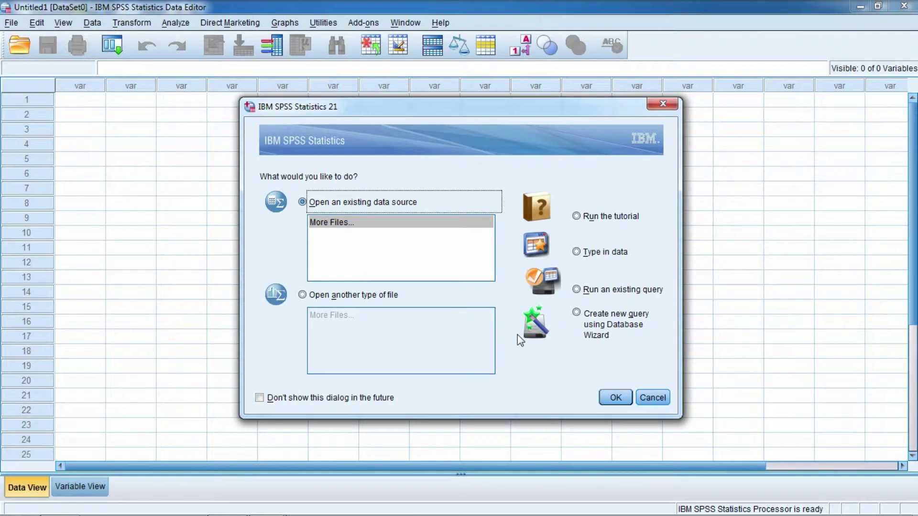
pyautogui.click(651, 398)
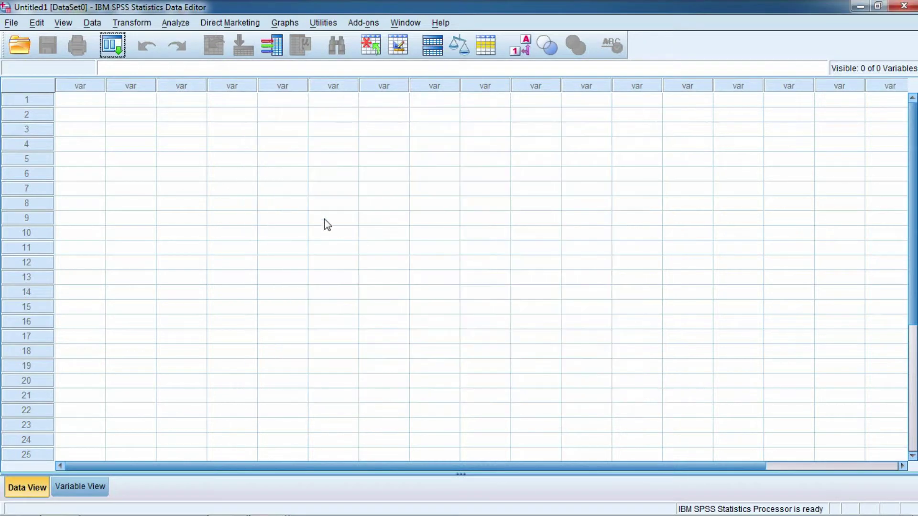
# Define two variables named PERLAKUAN and ULANGAN in the variable view, leaving their type settings at the defaults.
pyautogui.click(80, 485)
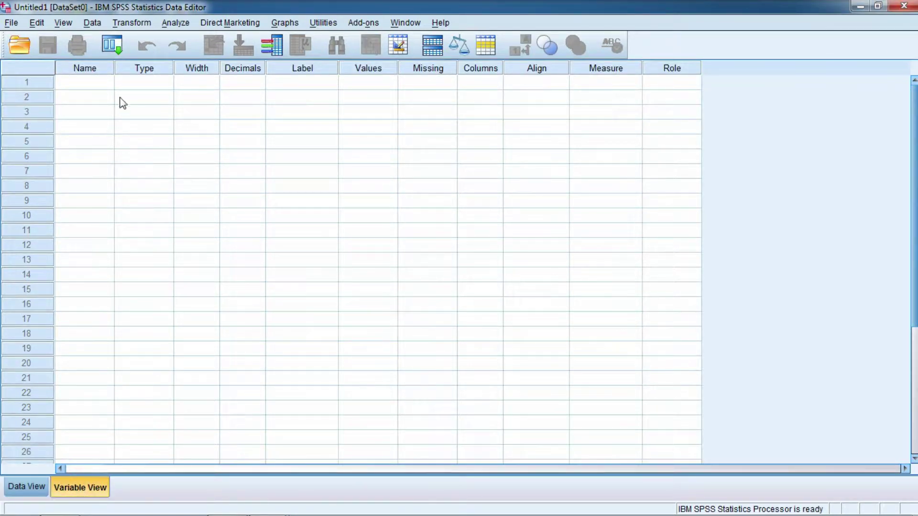
pyautogui.click(79, 86)
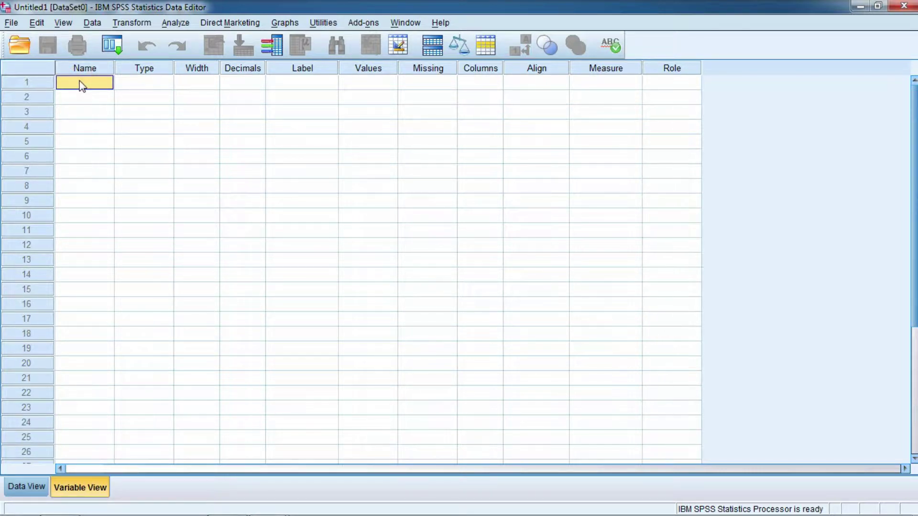
pyautogui.click(80, 81)
pyautogui.click(89, 101)
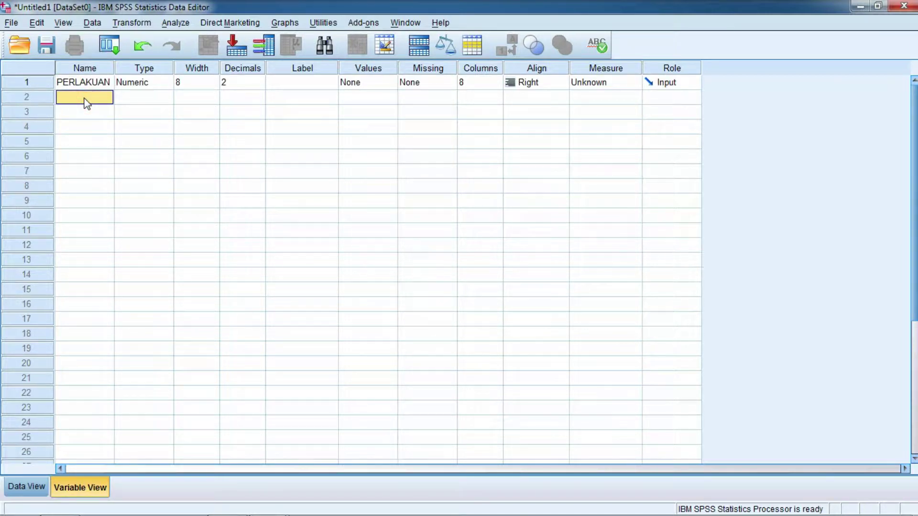
pyautogui.write('ULANGAN')
pyautogui.doubleClick(167, 97)
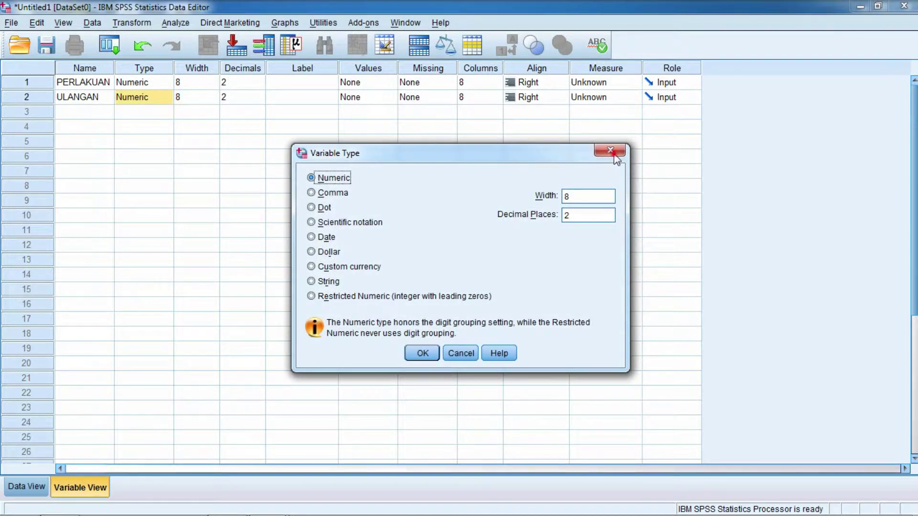
pyautogui.click(610, 151)
# Go to the data view, then switch to Excel and check the treatment rows of the BK KERING table.
pyautogui.click(24, 488)
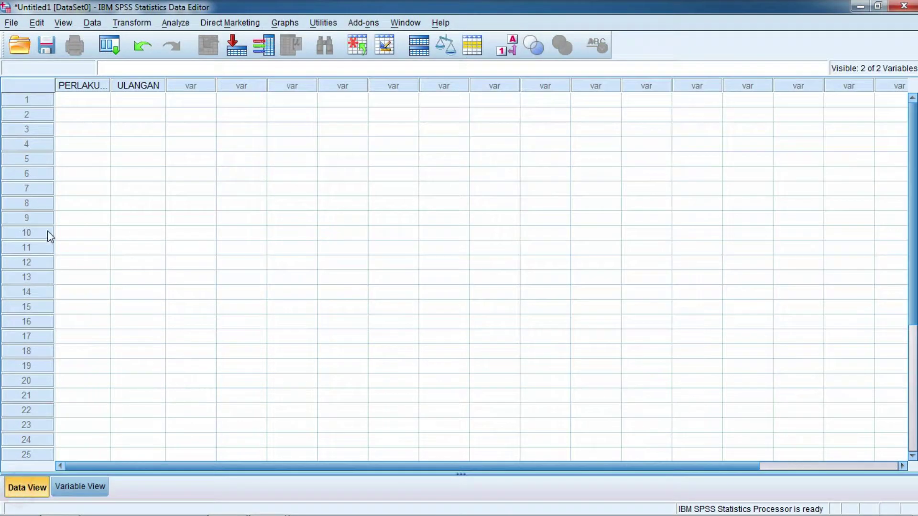
pyautogui.click(91, 99)
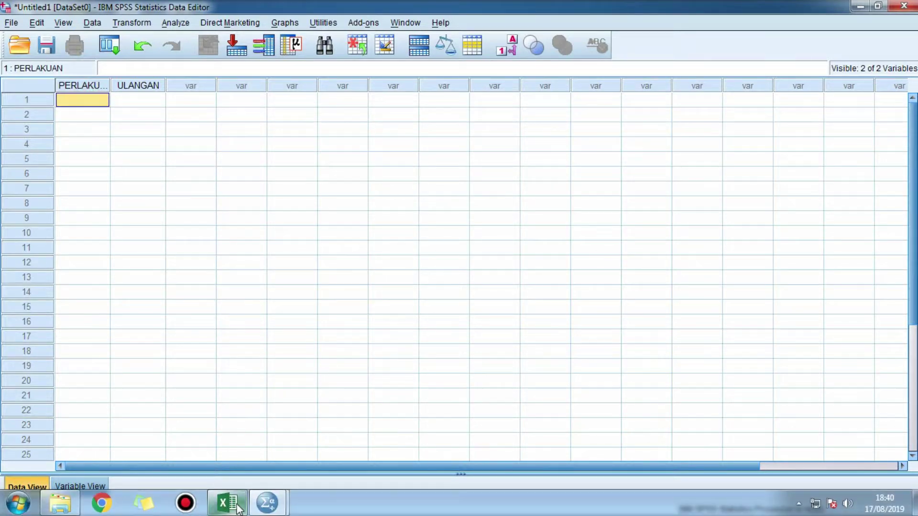
pyautogui.click(227, 502)
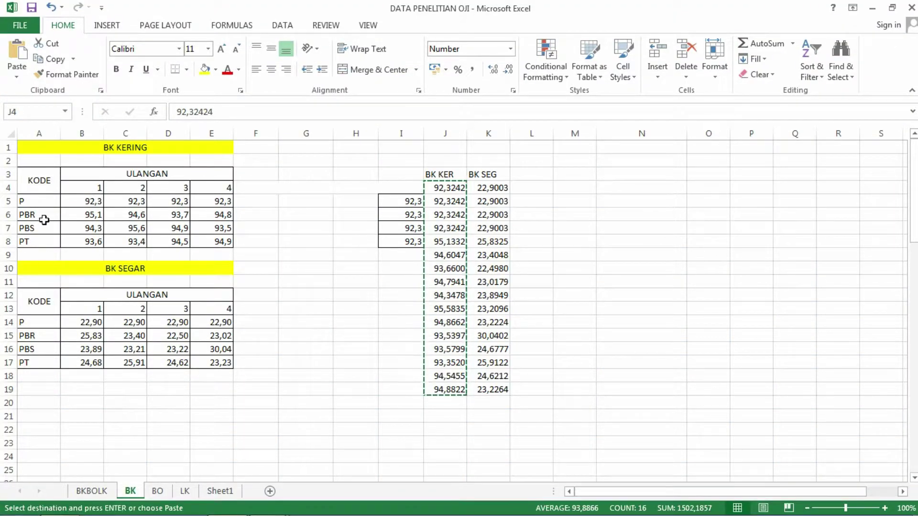
pyautogui.click(91, 186)
pyautogui.moveTo(87, 201); pyautogui.dragTo(92, 240)
# Switch back to the SPSS data editor and enter treatment code 1 in rows 1 to 4 of PERLAKUAN.
pyautogui.moveTo(268, 502)
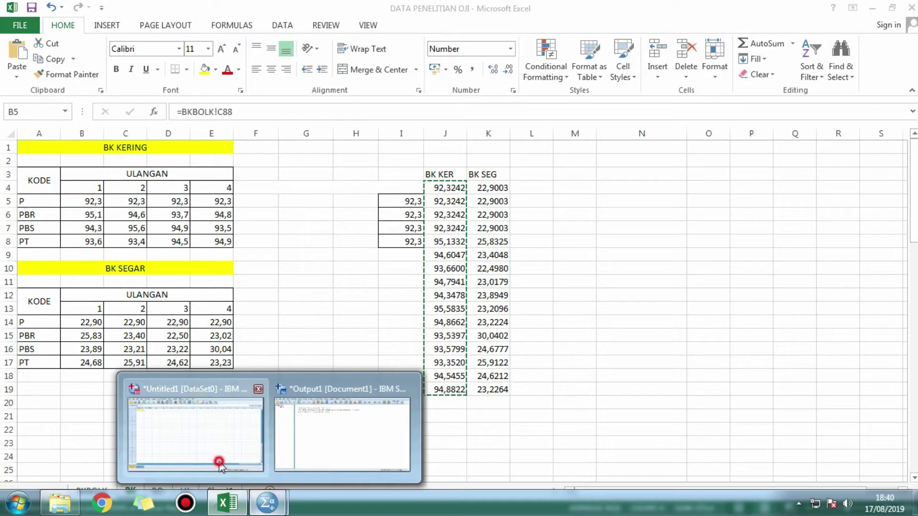
pyautogui.click(206, 430)
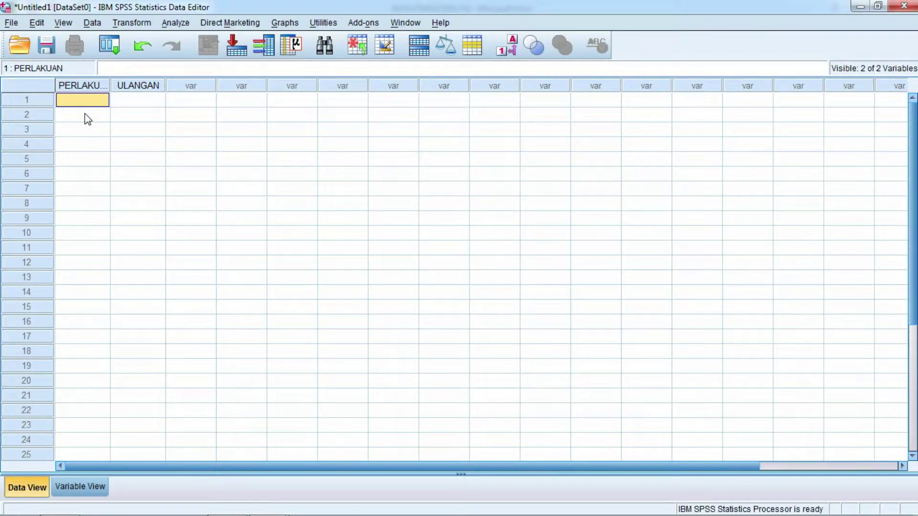
pyautogui.write('1')
pyautogui.press('Return')
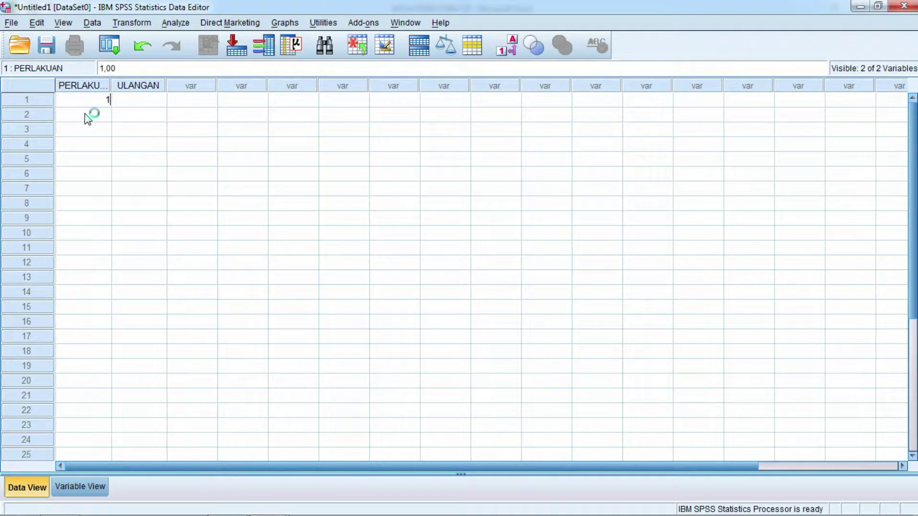
pyautogui.write('1')
pyautogui.press('Return')
pyautogui.write('1')
pyautogui.press('Return')
pyautogui.write('1')
pyautogui.press('Return')
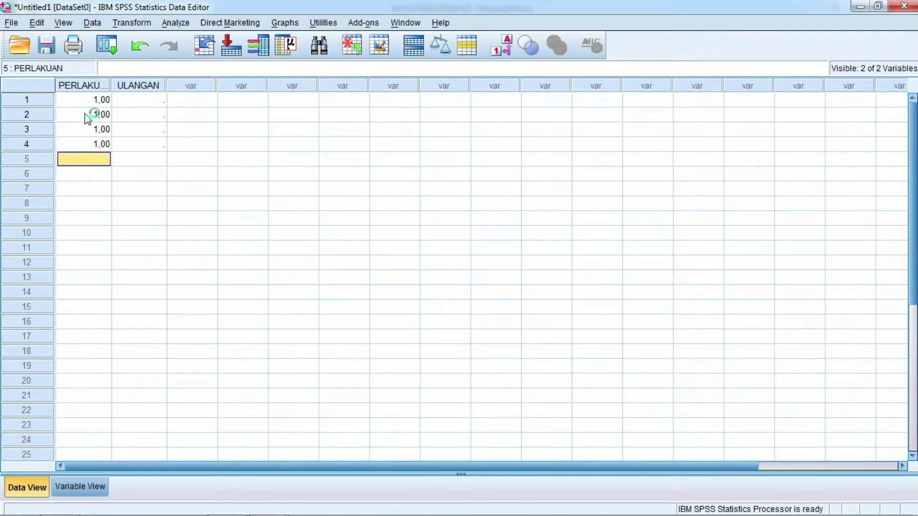
# Enter treatment code 2 in rows 5 to 8 of the PERLAKUAN column.
pyautogui.write('2')
pyautogui.press('Return')
pyautogui.write('2')
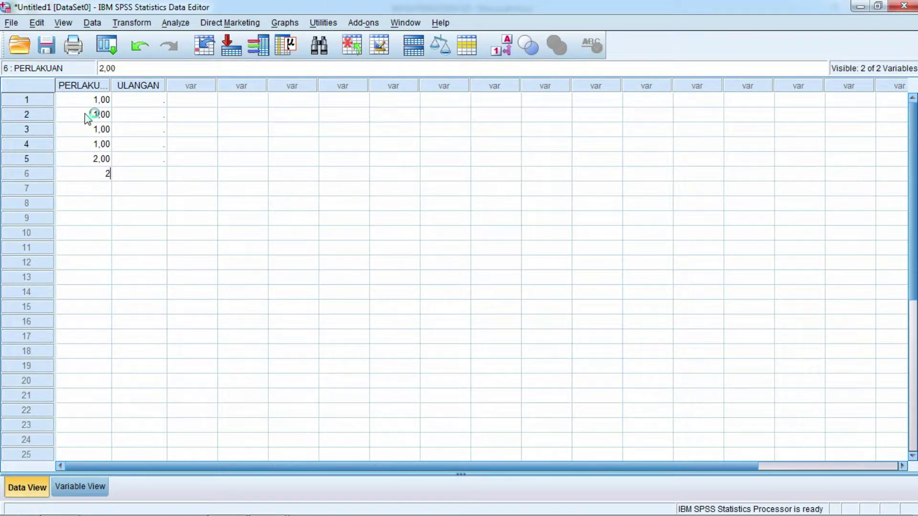
pyautogui.press('Return')
pyautogui.write('2')
pyautogui.press('Return')
pyautogui.write('2')
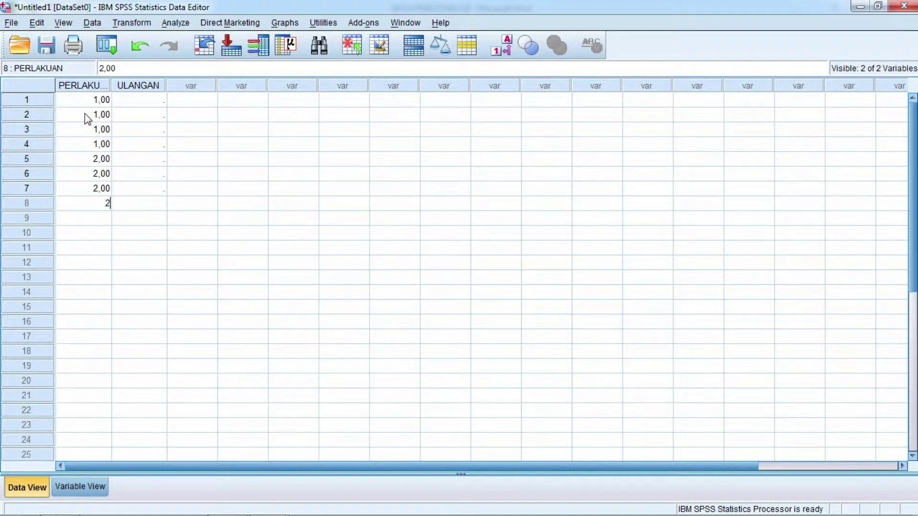
pyautogui.press('Return')
# Enter treatment code 3 in rows 9 to 12 of the PERLAKUAN column.
pyautogui.write('3')
pyautogui.press('Return')
pyautogui.write('3')
pyautogui.press('Return')
pyautogui.write('3')
pyautogui.press('Return')
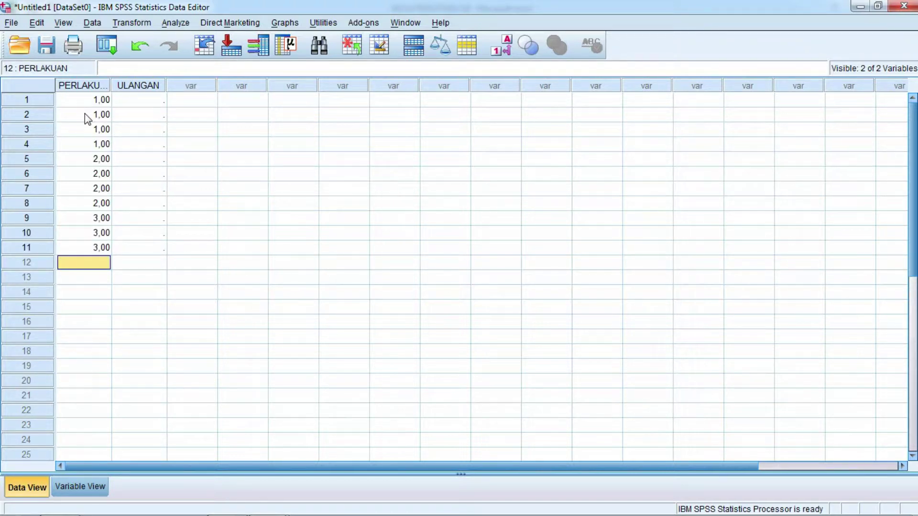
pyautogui.write('3')
pyautogui.press('Return')
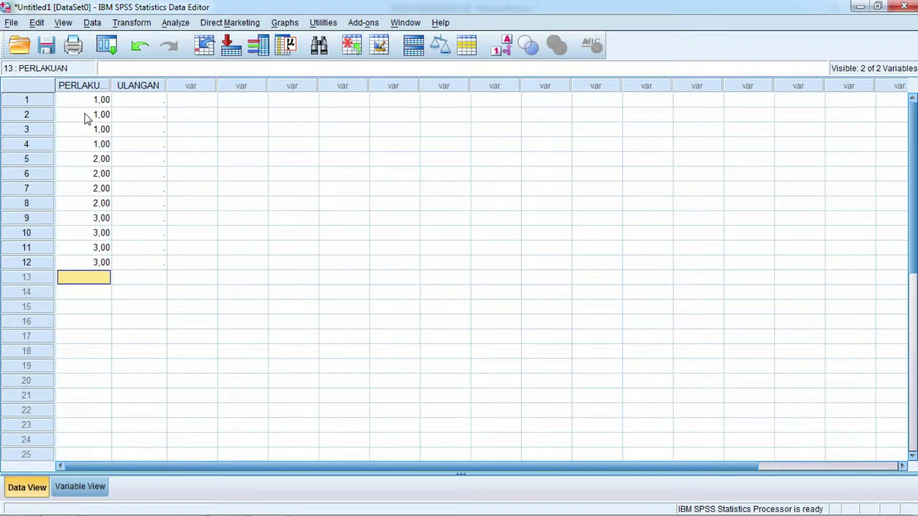
# Enter treatment code 4 in rows 13 to 16 of the PERLAKUAN column.
pyautogui.write('4')
pyautogui.press('Return')
pyautogui.write('4')
pyautogui.press('Return')
pyautogui.write('4')
pyautogui.press('Return')
pyautogui.write('4')
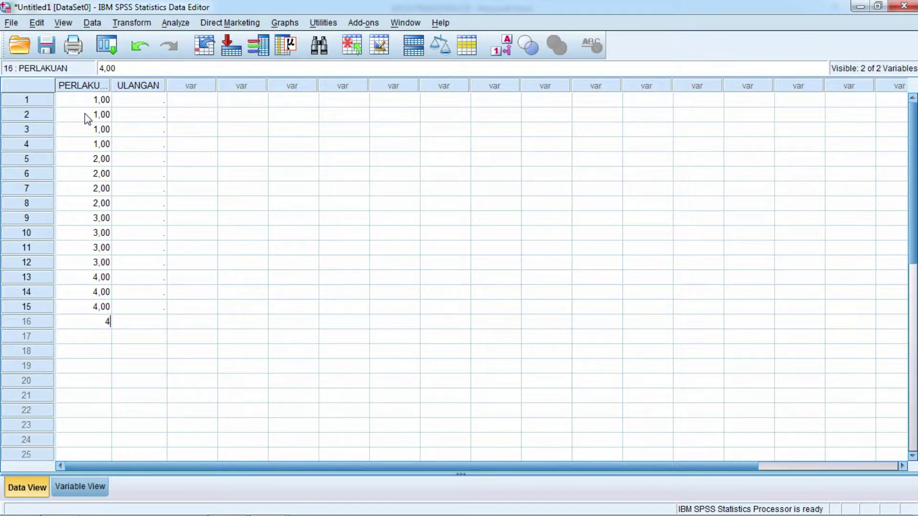
pyautogui.press('Return')
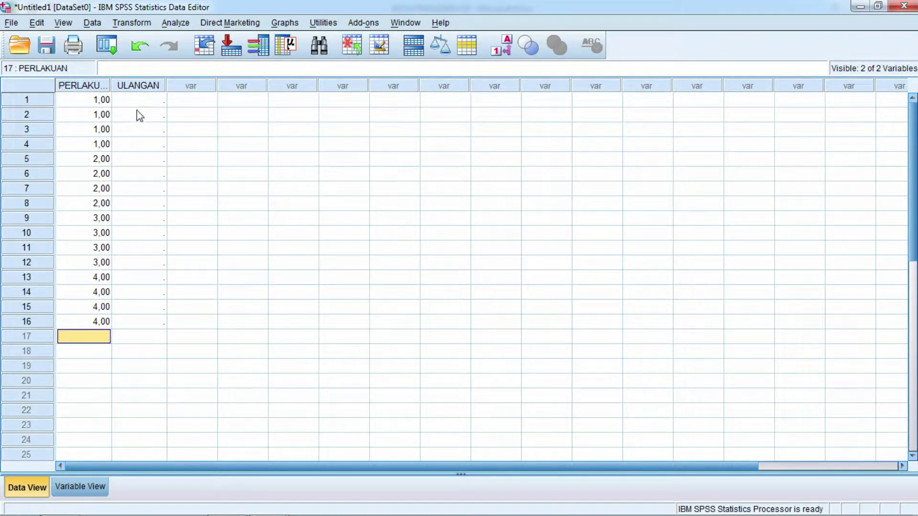
# Fill rows 1 to 16 of the ULANGAN column with the 16 BK KER values copied from the Excel sheet.
pyautogui.click(136, 98)
pyautogui.moveTo(297, 514)
pyautogui.click(227, 503)
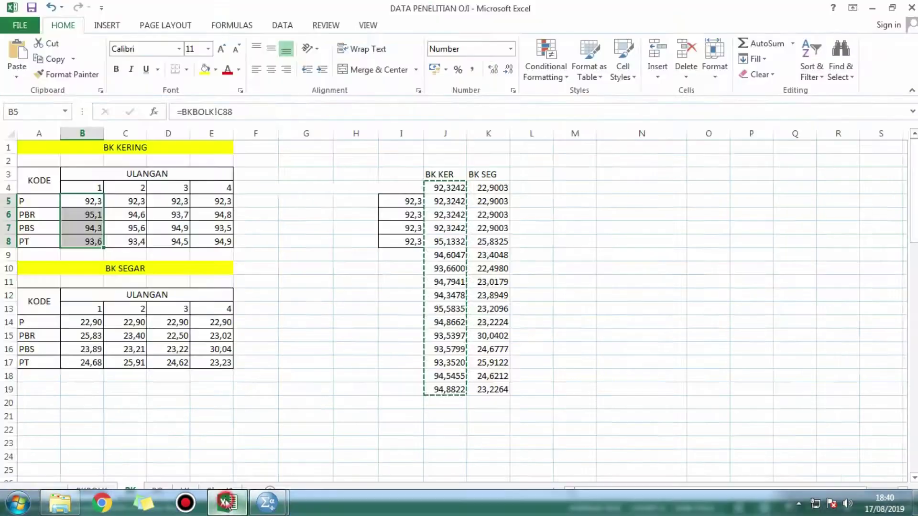
pyautogui.click(284, 511)
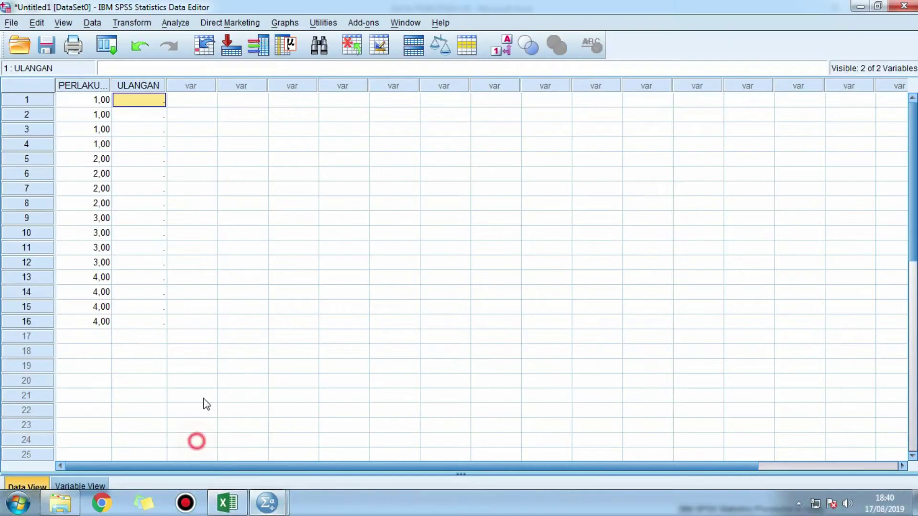
pyautogui.write('92,32 92,32 92,32 92,32 95,13 94,60 93,66 94,79 94,35 95,58 94,87 93,54 93,58 93,35 94,55 94,88')
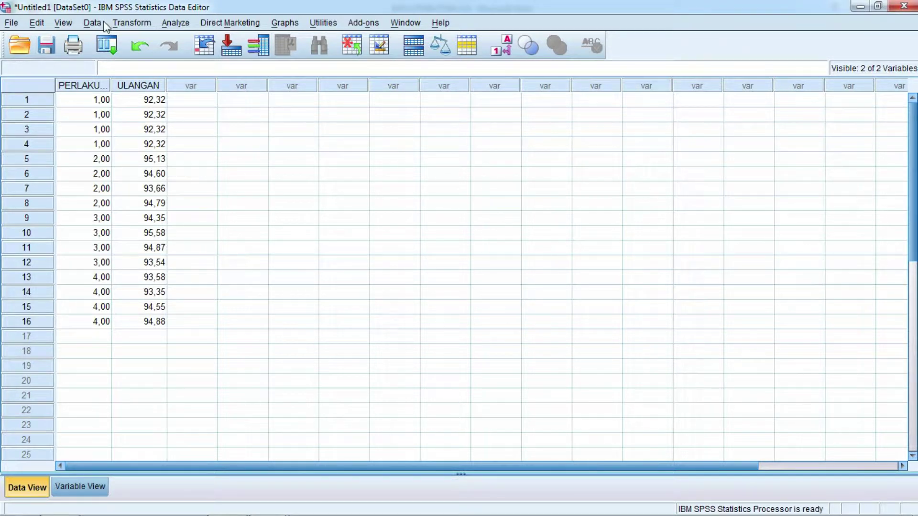
# Set up a One-Way ANOVA with PERLAKUAN as the factor and ULANGAN as the dependent variable.
pyautogui.click(176, 24)
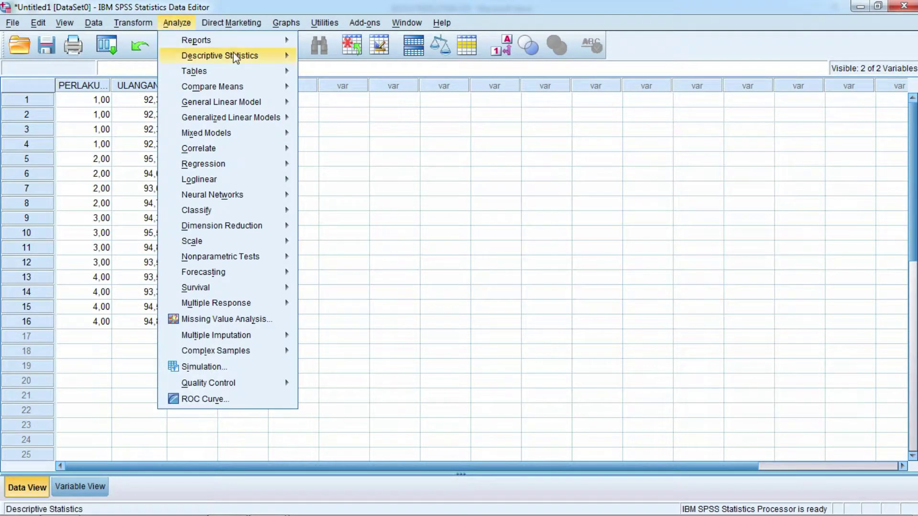
pyautogui.moveTo(250, 90)
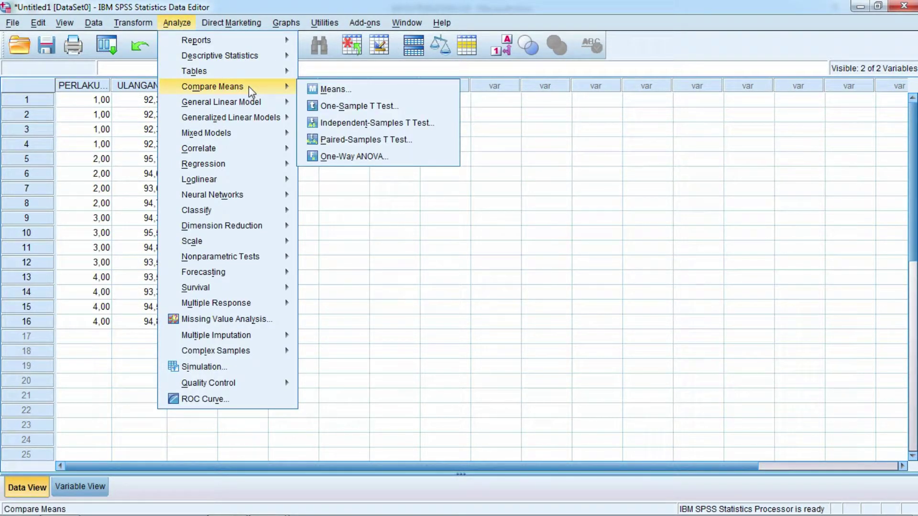
pyautogui.click(347, 157)
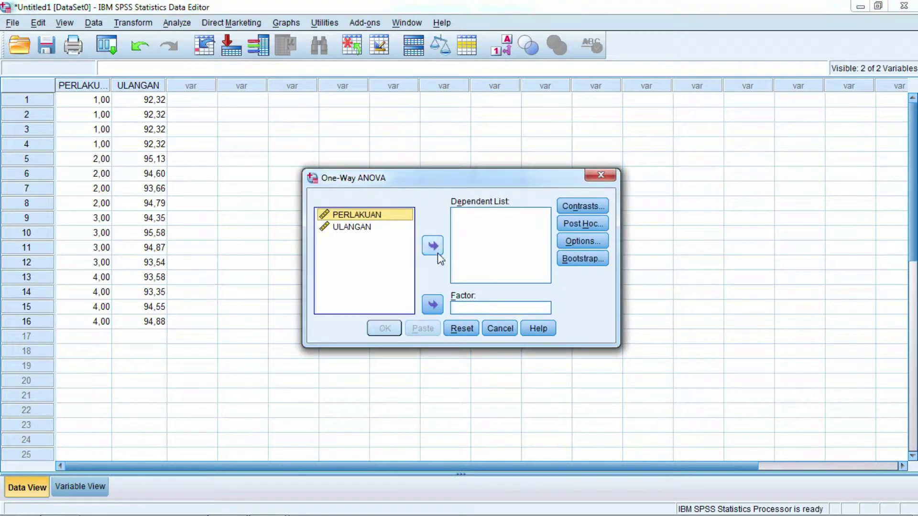
pyautogui.click(432, 305)
pyautogui.click(364, 214)
pyautogui.click(431, 242)
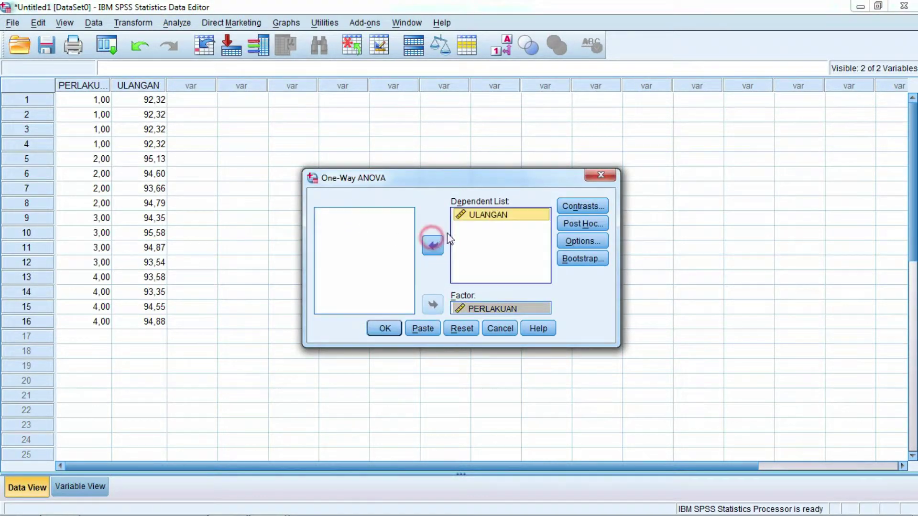
# Enable Descriptive, Fixed and random effects, Homogeneity of variance test and Means plot in the ANOVA options.
pyautogui.click(582, 240)
pyautogui.click(395, 194)
pyautogui.click(395, 208)
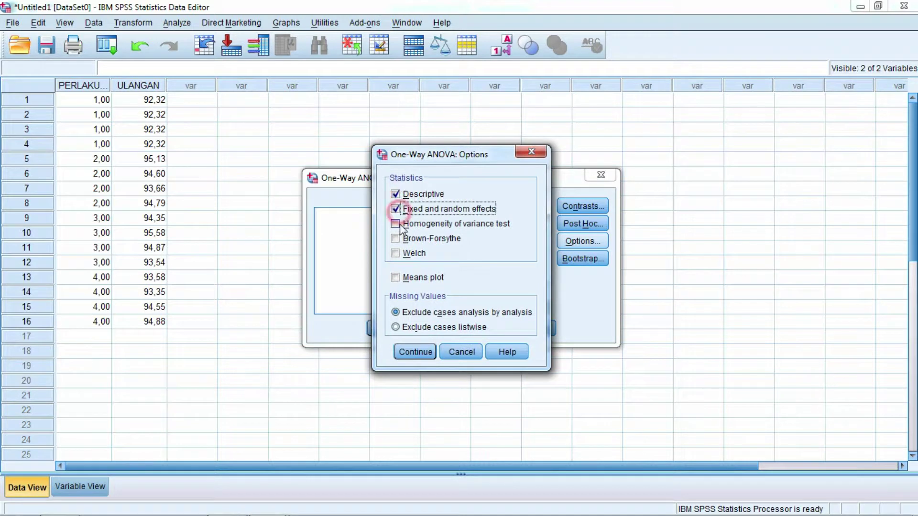
pyautogui.click(394, 223)
pyautogui.click(395, 277)
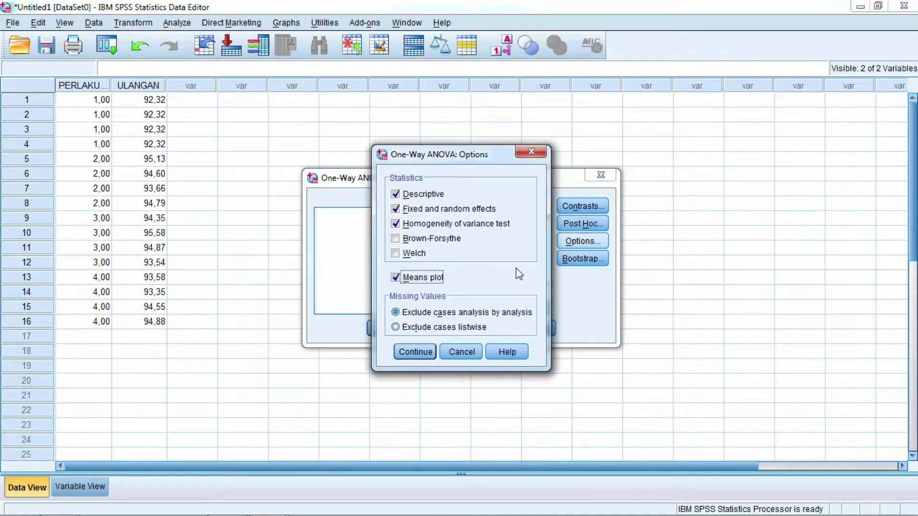
pyautogui.click(415, 352)
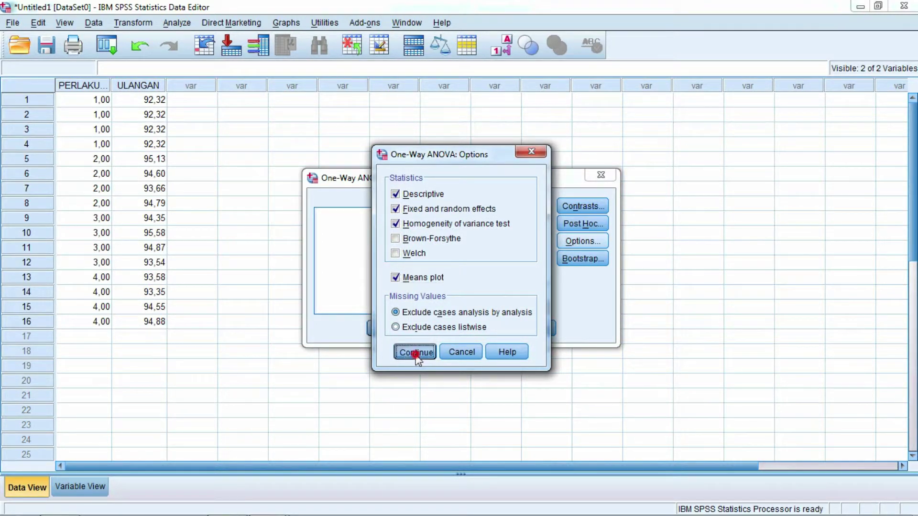
# Add the Duncan post hoc test at significance level 0,05 and run the One-Way ANOVA.
pyautogui.click(577, 224)
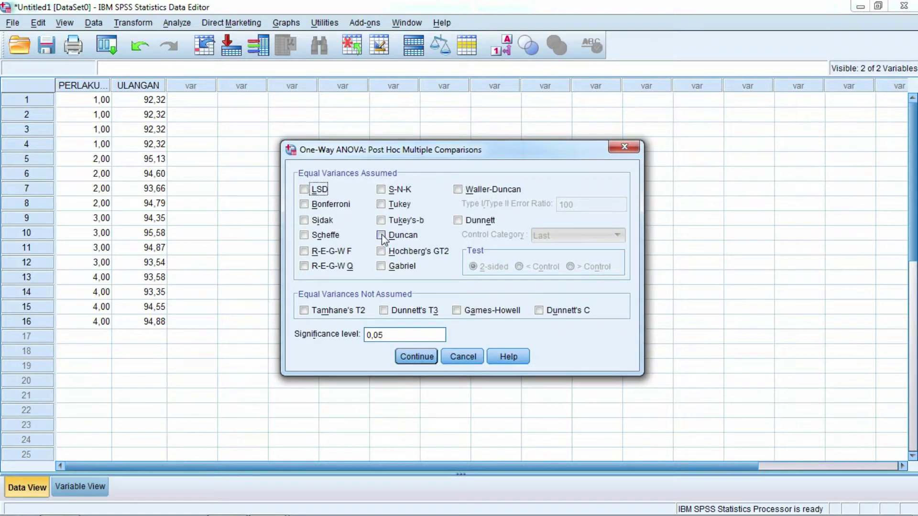
pyautogui.click(378, 235)
pyautogui.click(421, 356)
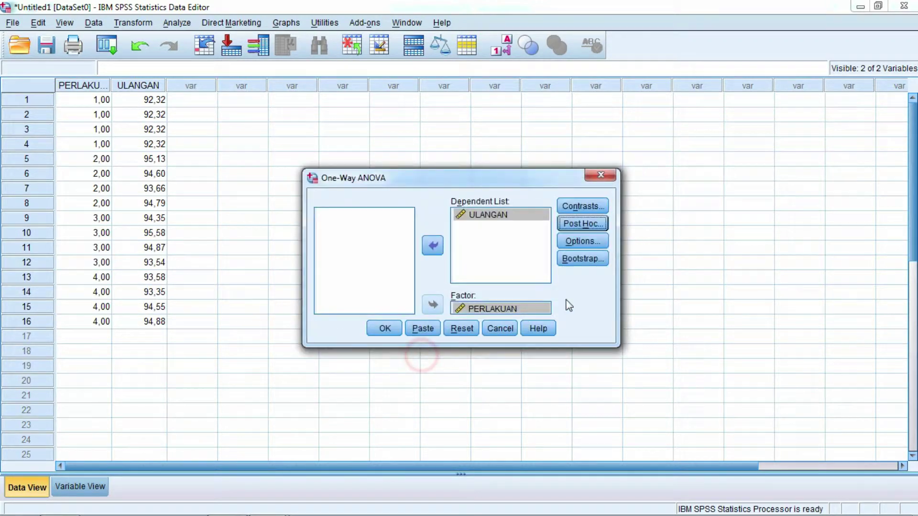
pyautogui.click(386, 330)
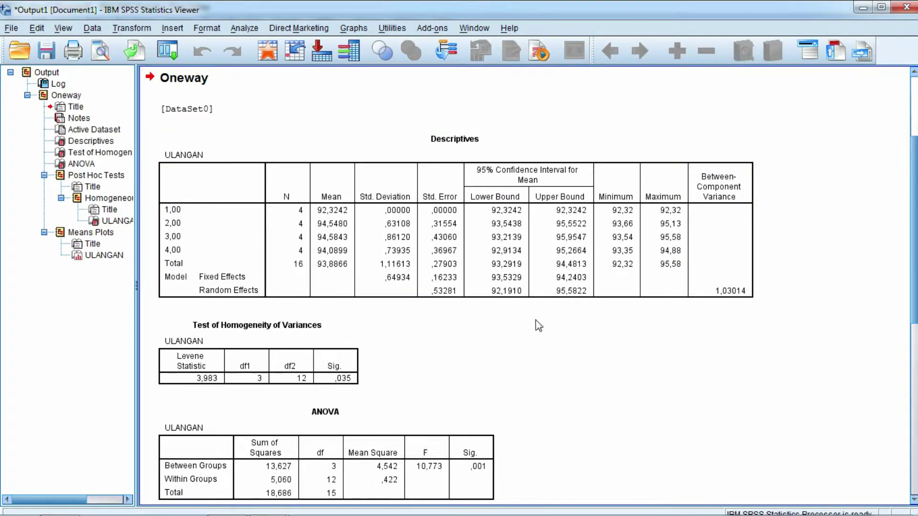
# Inspect the full-precision Between Groups significance value in the ANOVA output table.
pyautogui.scroll(-3, 526, 342)
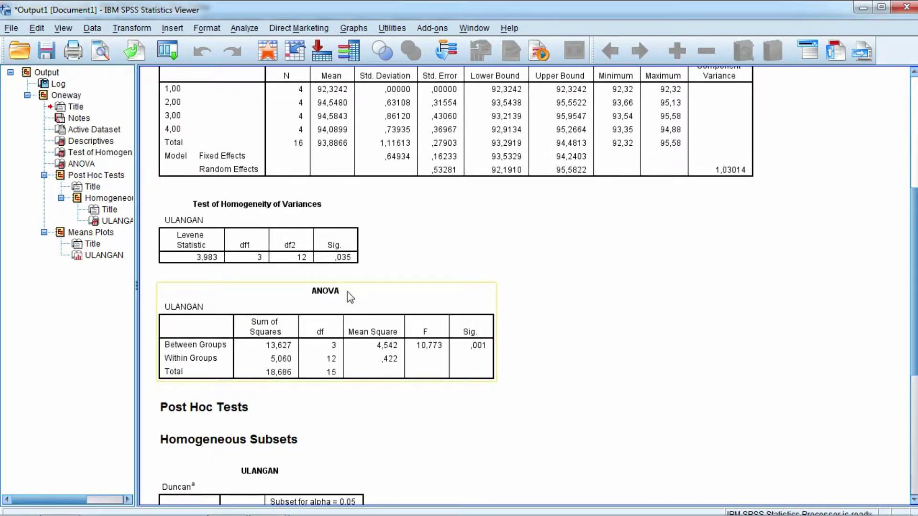
pyautogui.doubleClick(478, 346)
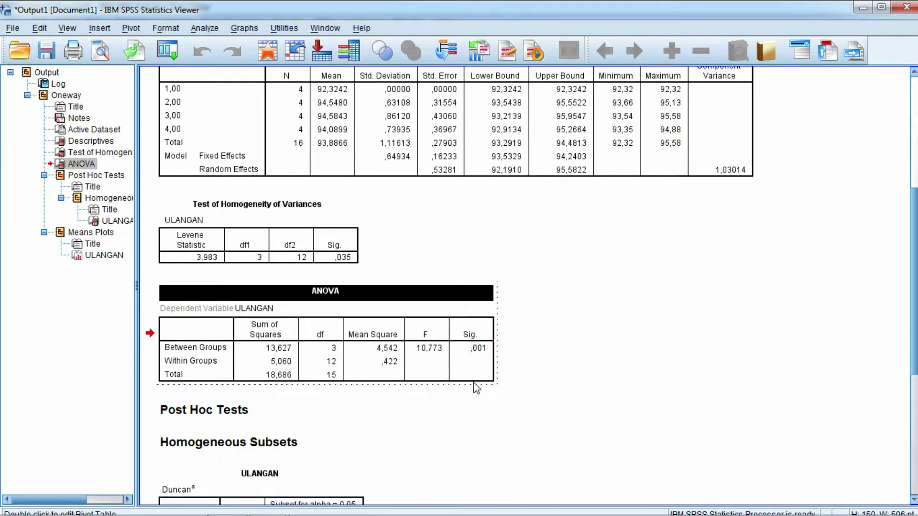
pyautogui.doubleClick(473, 348)
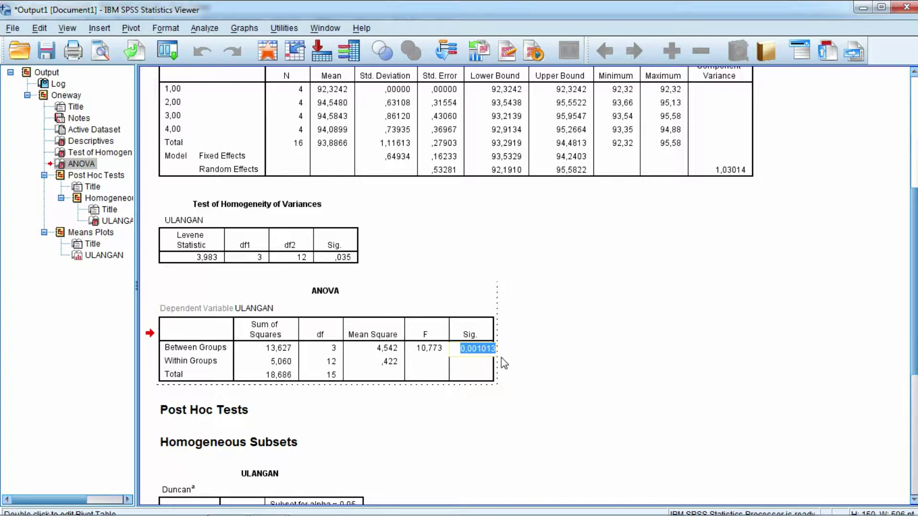
pyautogui.click(543, 337)
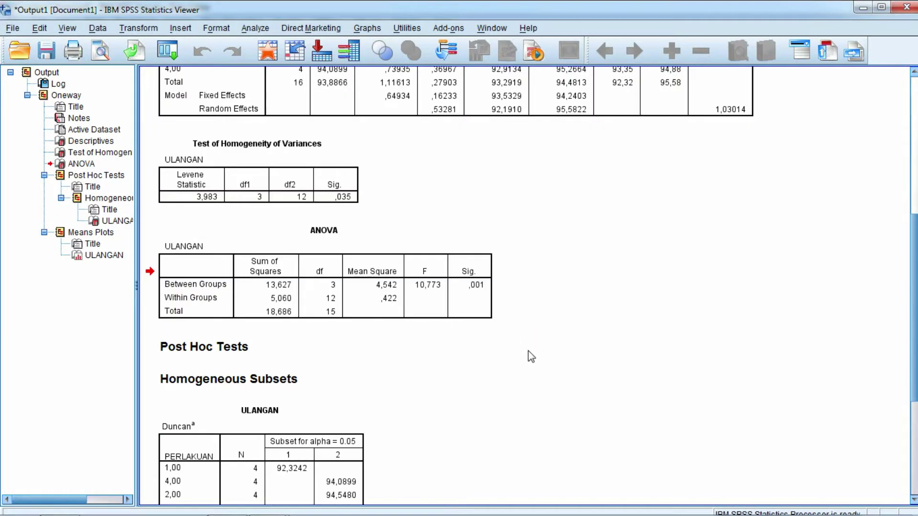
# Review the ANOVA significance against the other output tables, and examine the Duncan homogeneous subsets for ULANGAN.
pyautogui.click(477, 302)
pyautogui.scroll(3, 475, 302)
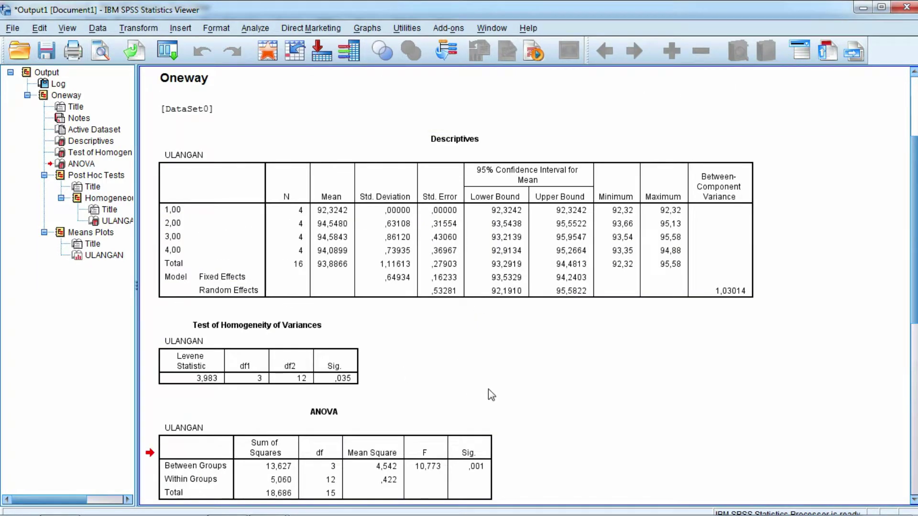
pyautogui.scroll(-3, 524, 404)
pyautogui.click(456, 401)
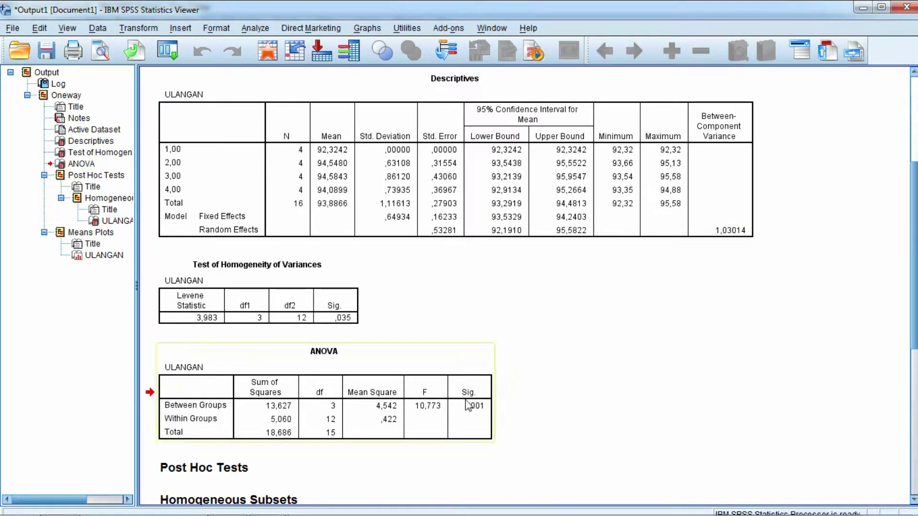
pyautogui.click(497, 405)
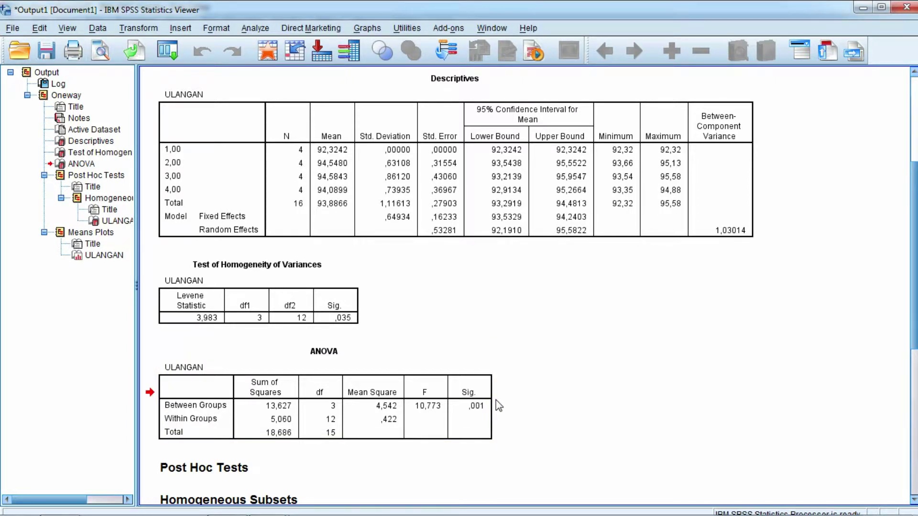
pyautogui.scroll(-10, 511, 401)
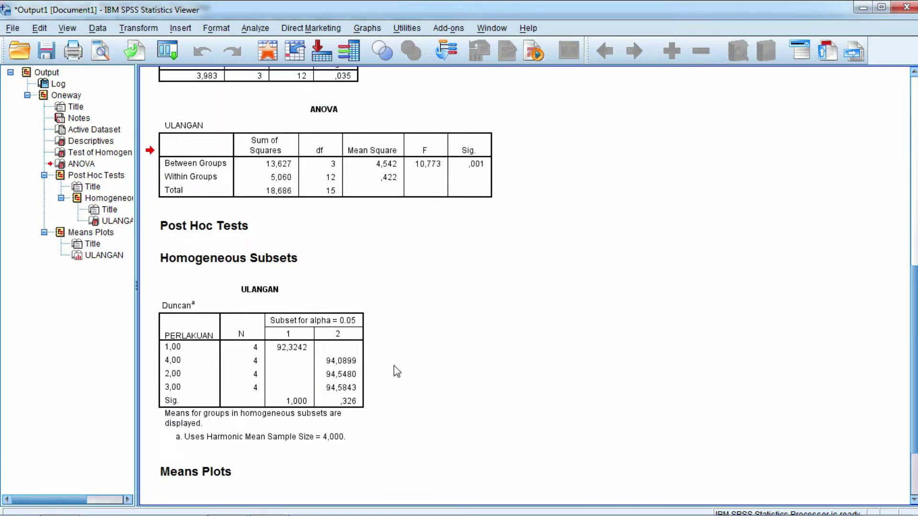
pyautogui.click(290, 311)
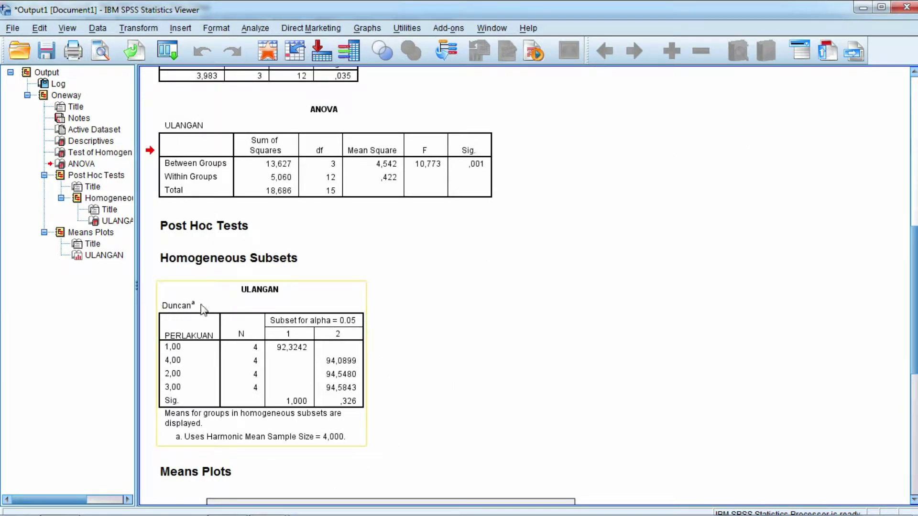